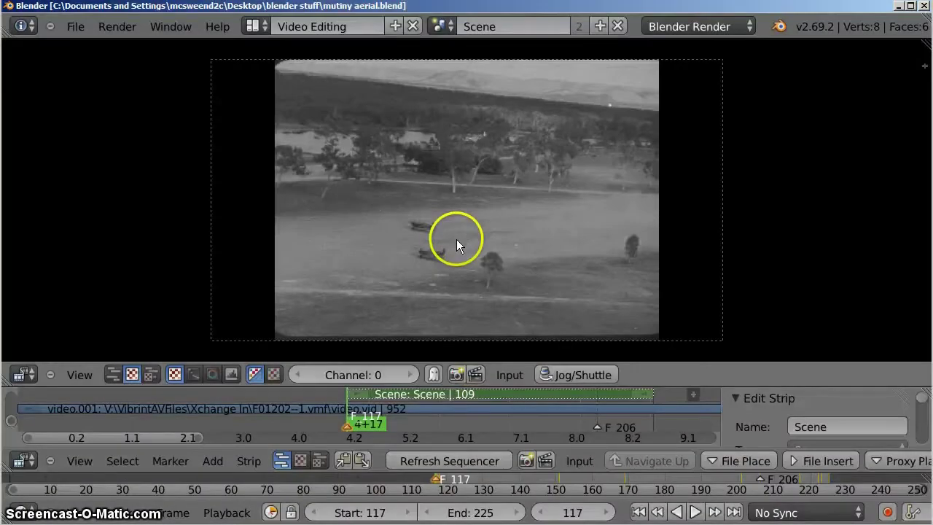
Maximize the video preview and examine the two planes on the ground up close.
{"action": "key", "text": "ctrl+Up"}
{"action": "scroll", "coordinate": [447, 318], "scroll_direction": "up", "scroll_amount": 3}
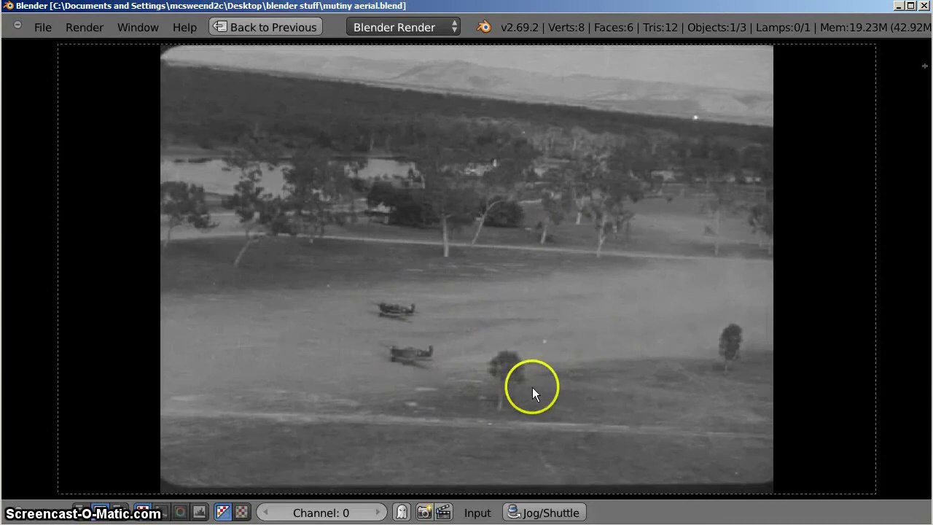
{"action": "scroll", "coordinate": [391, 349], "scroll_direction": "down", "scroll_amount": 1}
{"action": "scroll", "coordinate": [391, 351], "scroll_direction": "up", "scroll_amount": 5}
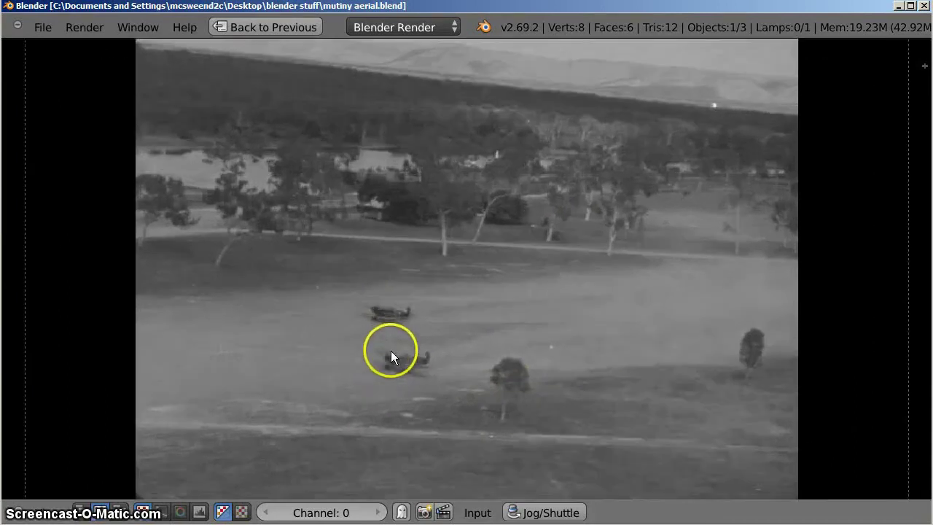
{"action": "scroll", "coordinate": [419, 333], "scroll_direction": "up", "scroll_amount": 1}
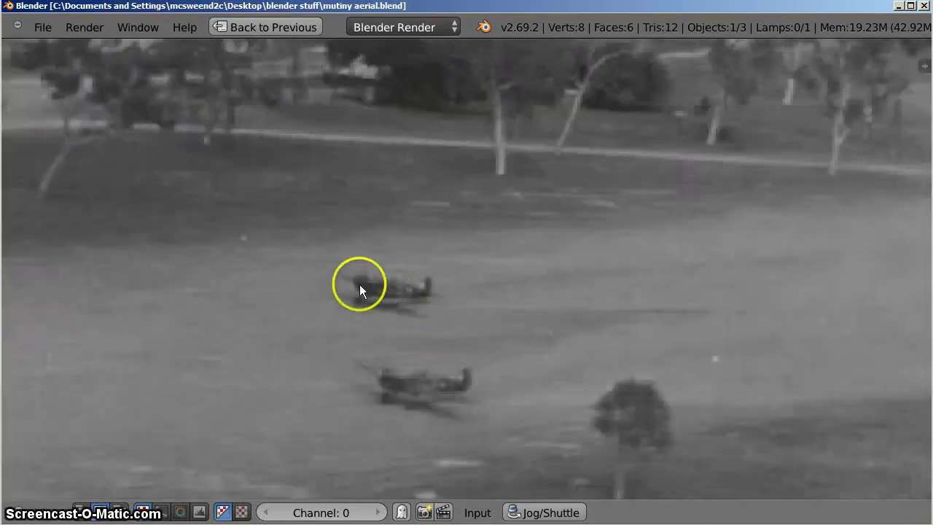
{"action": "scroll", "coordinate": [430, 364], "scroll_direction": "down", "scroll_amount": 1}
{"action": "middle_click_drag", "start_coordinate": [475, 356], "coordinate": [488, 313]}
{"action": "left_click", "coordinate": [439, 290]}
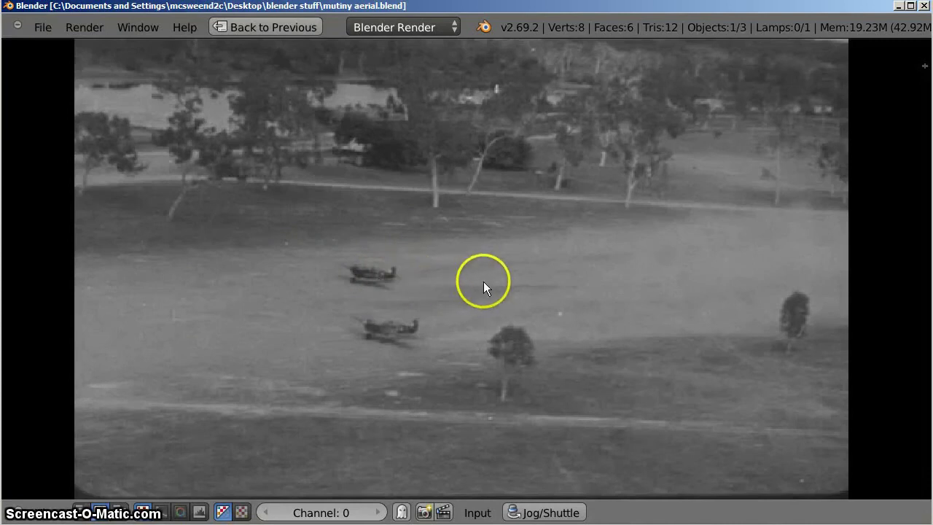
Play the aerial shot in the preview, restore the full layout and scrub the sequencer to frame 146.
{"action": "key", "text": "alt+a"}
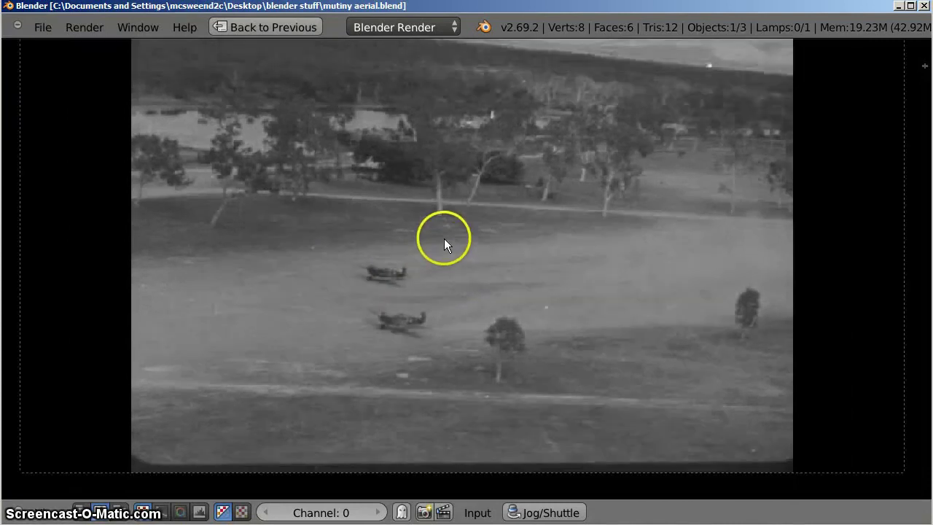
{"action": "key", "text": "alt+a"}
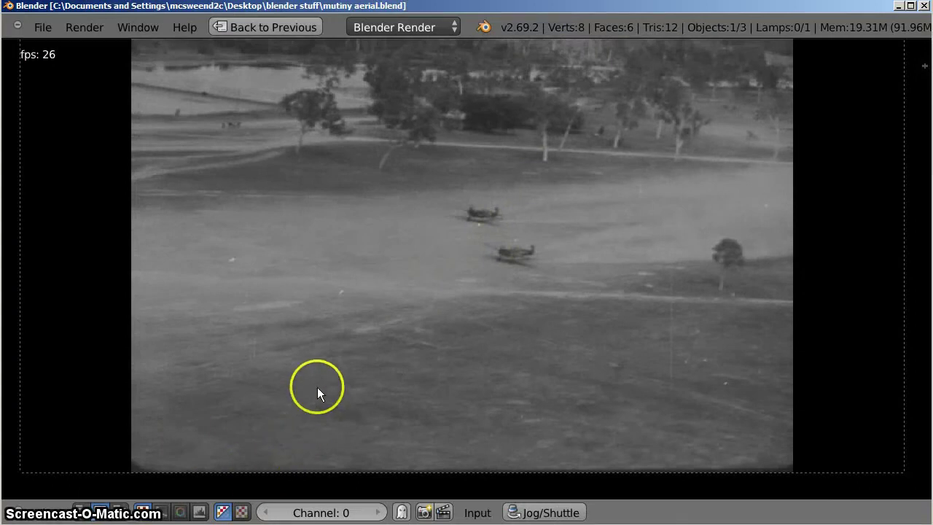
{"action": "key", "text": "ctrl+Up"}
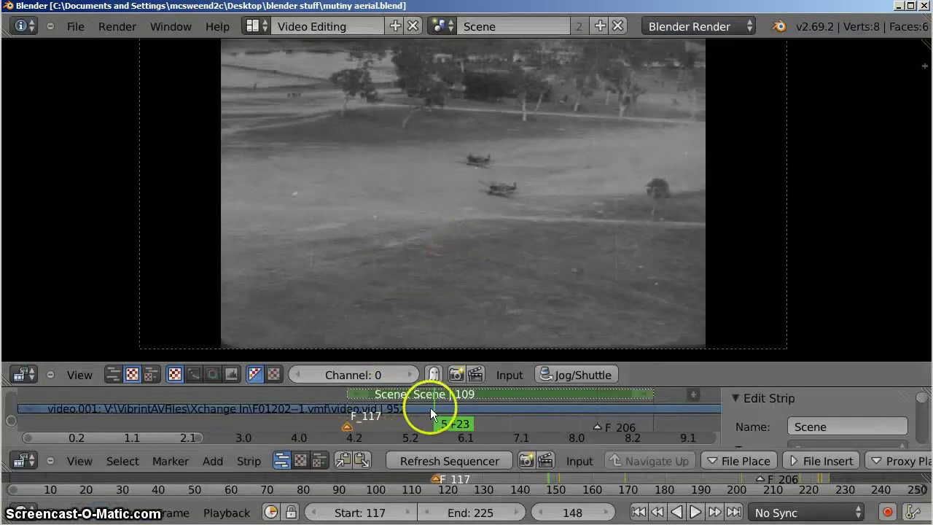
{"action": "left_click", "coordinate": [407, 414]}
{"action": "left_click_drag", "start_coordinate": [407, 414], "coordinate": [429, 403]}
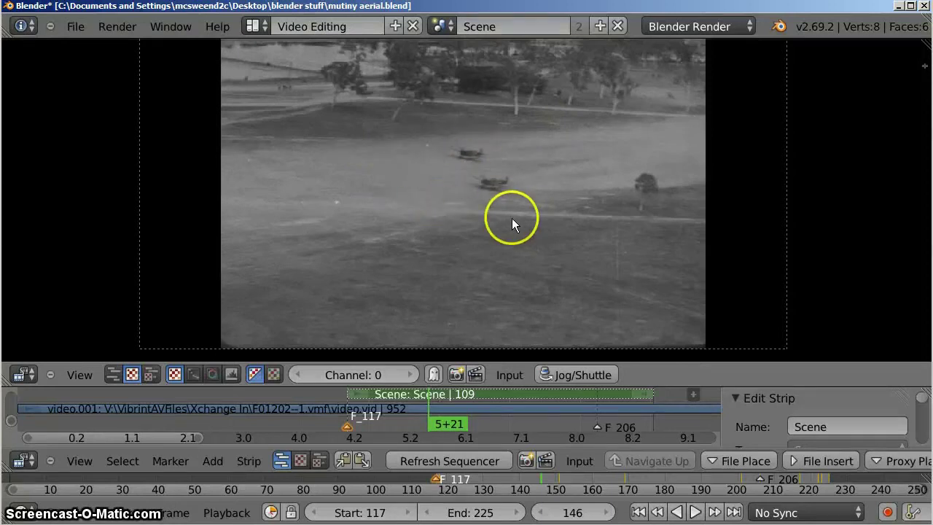
Switch to the Motion Tracking layout and set the clip editor to Tracking mode.
{"action": "left_click", "coordinate": [258, 31]}
{"action": "left_click", "coordinate": [269, 147]}
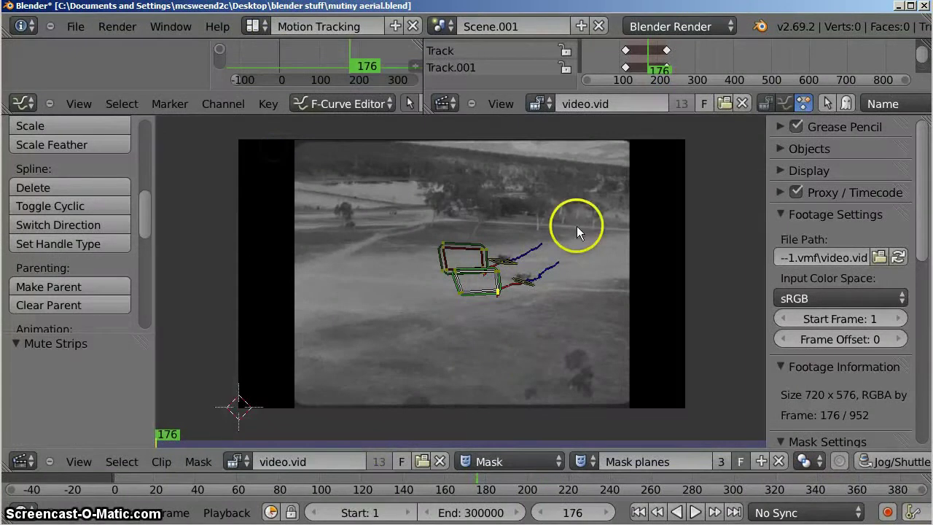
{"action": "left_click", "coordinate": [510, 462]}
{"action": "left_click", "coordinate": [496, 442]}
{"action": "scroll", "coordinate": [487, 233], "scroll_direction": "up", "scroll_amount": 4}
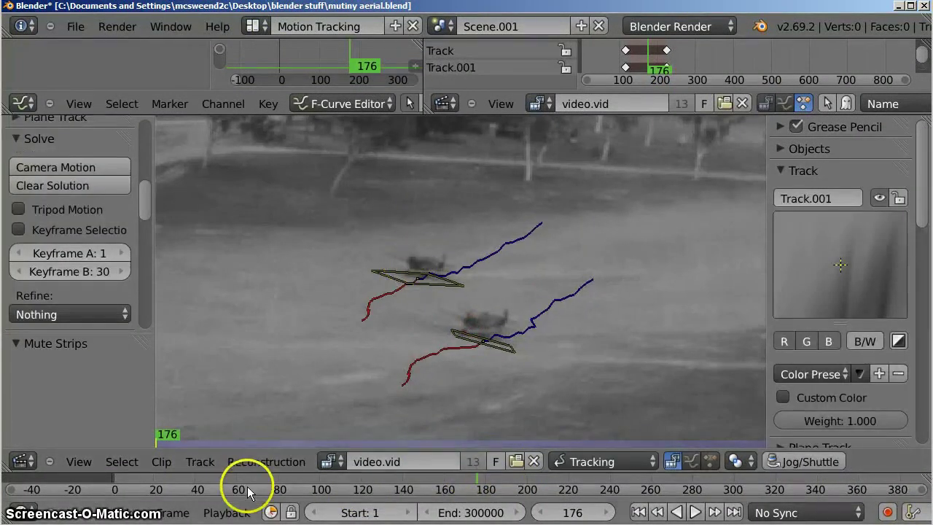
Scrub through the clip to examine the motion paths of both plane tracks, stopping at frame 177.
{"action": "left_click_drag", "start_coordinate": [257, 476], "coordinate": [215, 476]}
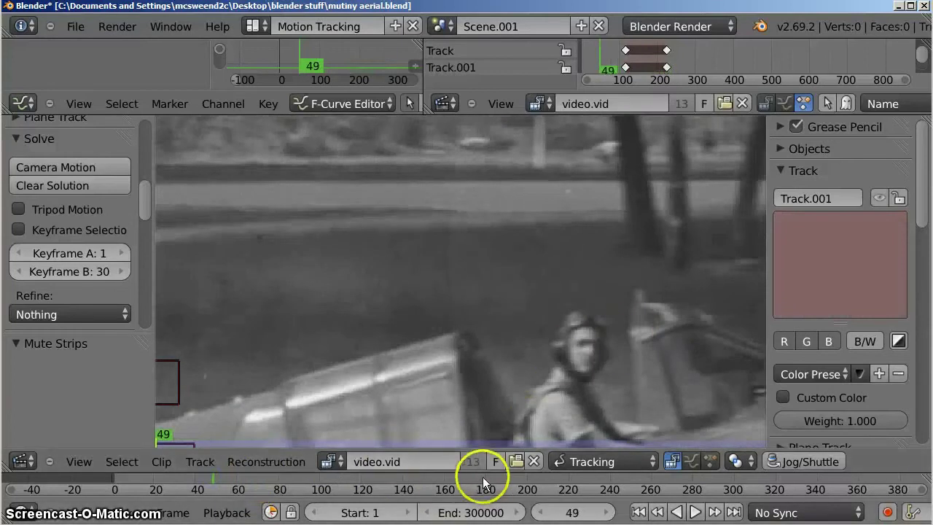
{"action": "left_click_drag", "start_coordinate": [478, 477], "coordinate": [526, 461]}
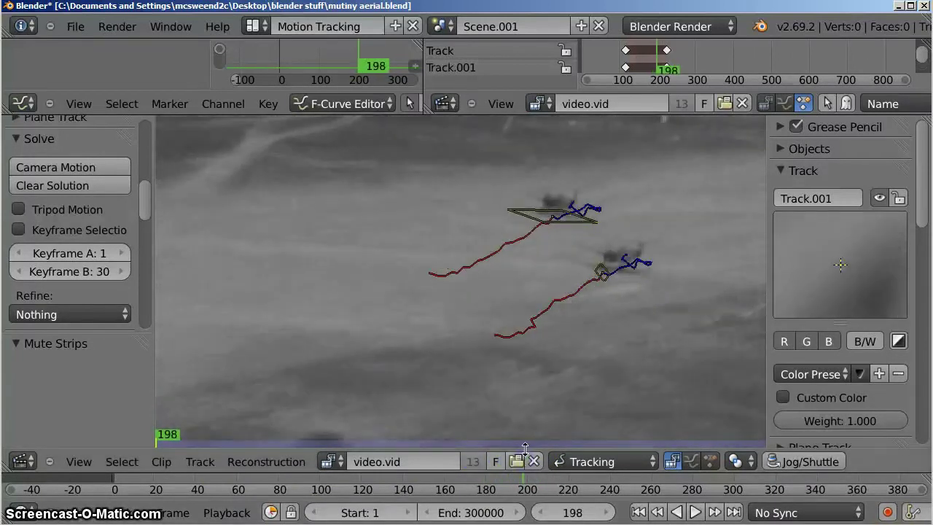
{"action": "scroll", "coordinate": [564, 239], "scroll_direction": "down", "scroll_amount": 4}
{"action": "scroll", "coordinate": [553, 242], "scroll_direction": "up", "scroll_amount": 1}
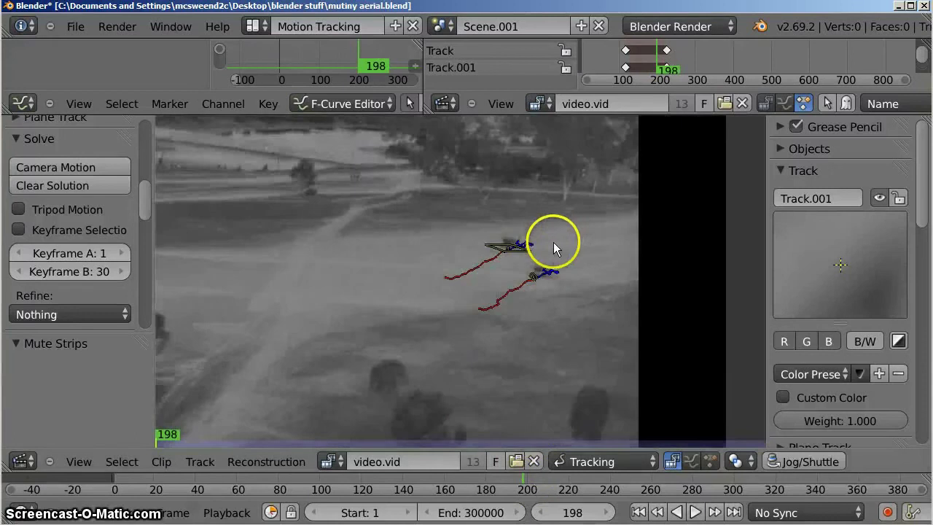
{"action": "left_click_drag", "start_coordinate": [535, 480], "coordinate": [479, 481]}
Set the clip editor to Mask mode and frame the feathered masks around the two planes.
{"action": "left_click", "coordinate": [591, 461]}
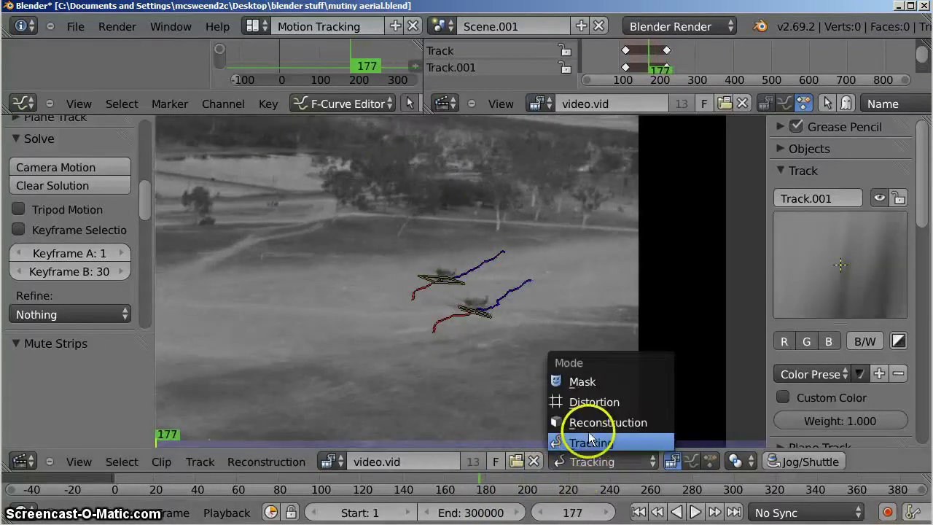
{"action": "left_click", "coordinate": [586, 381]}
{"action": "scroll", "coordinate": [476, 310], "scroll_direction": "up", "scroll_amount": 4}
{"action": "middle_click_drag", "start_coordinate": [528, 290], "coordinate": [502, 290]}
{"action": "scroll", "coordinate": [503, 290], "scroll_direction": "down", "scroll_amount": 2}
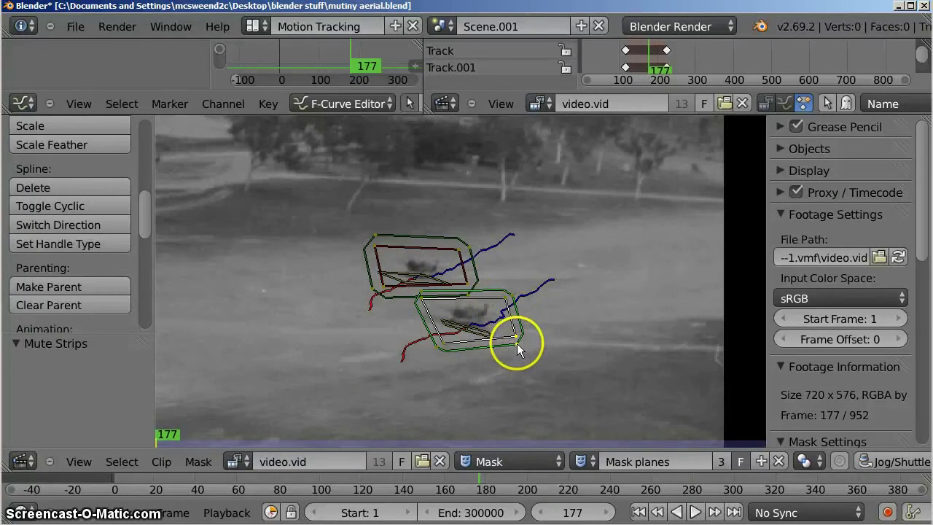
Select points on the two plane masks and the upper plane's track to inspect how they are set up.
{"action": "left_click_drag", "start_coordinate": [514, 340], "coordinate": [519, 352]}
{"action": "left_click", "coordinate": [448, 274]}
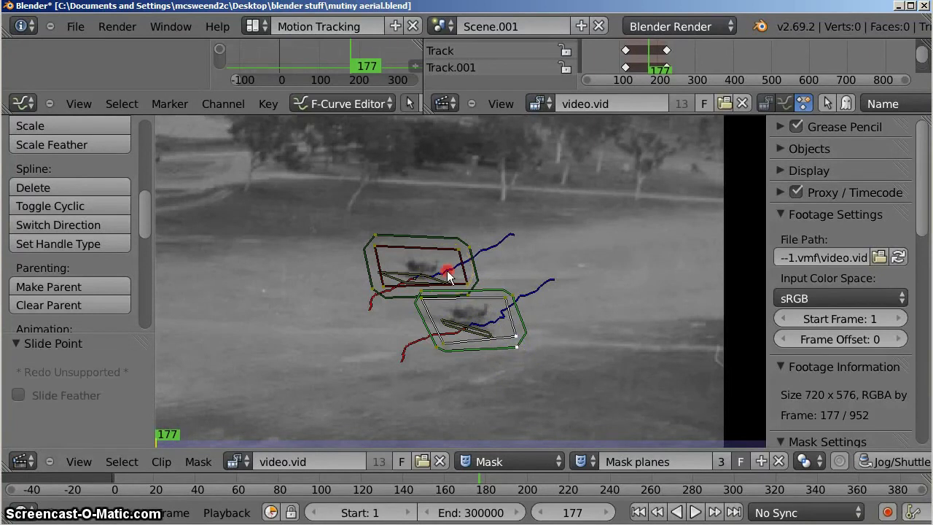
{"action": "left_click", "coordinate": [460, 244]}
{"action": "right_click", "coordinate": [459, 248]}
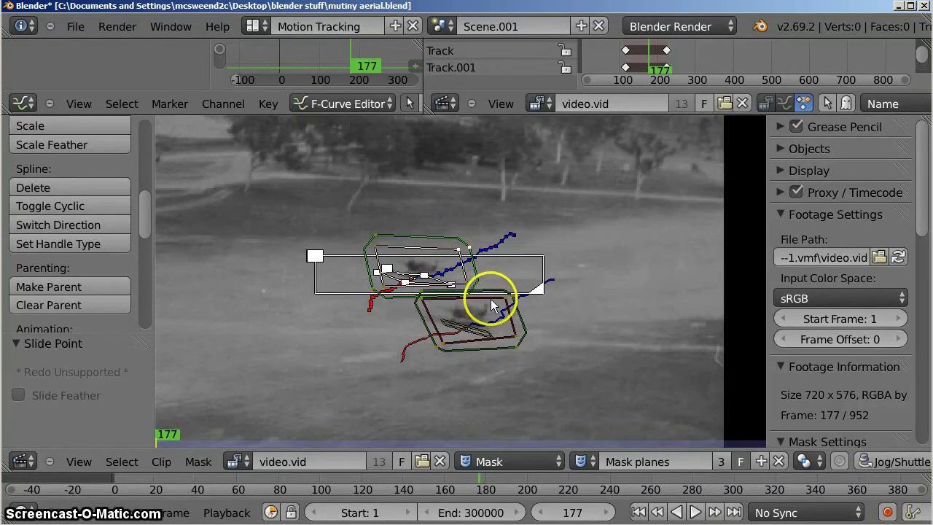
{"action": "right_click", "coordinate": [491, 297]}
Examine the mask's frame range, layer blend options, and active spline and point settings.
{"action": "scroll", "coordinate": [849, 317], "scroll_direction": "down", "scroll_amount": 5}
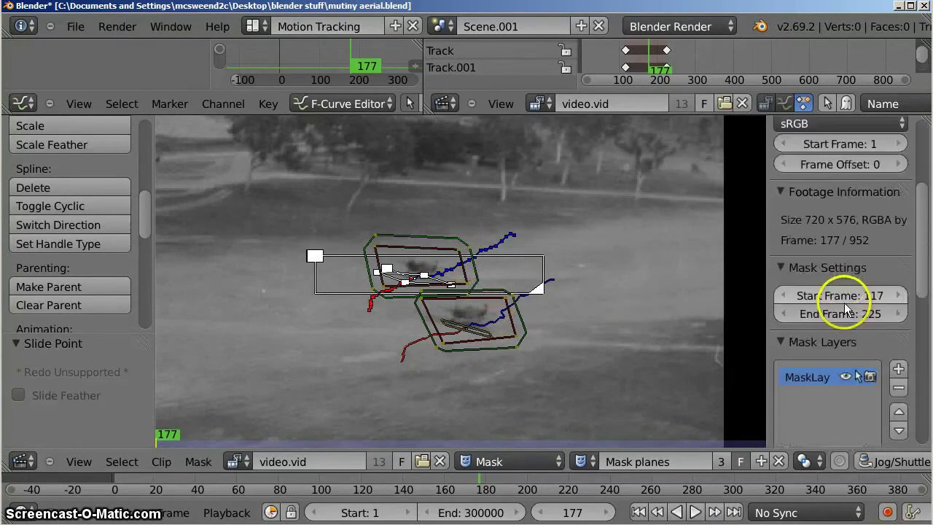
{"action": "scroll", "coordinate": [844, 303], "scroll_direction": "down", "scroll_amount": 9}
{"action": "scroll", "coordinate": [761, 255], "scroll_direction": "down", "scroll_amount": 5}
{"action": "scroll", "coordinate": [838, 251], "scroll_direction": "down", "scroll_amount": 3}
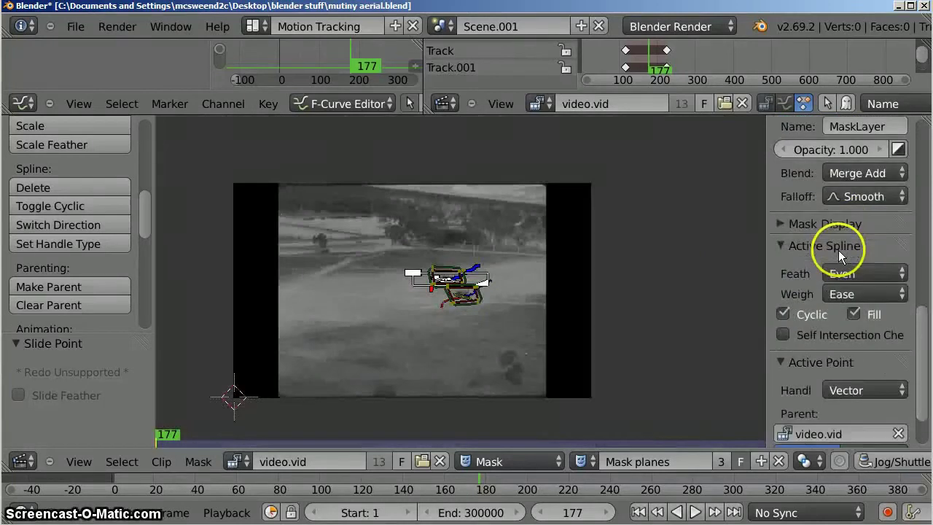
{"action": "scroll", "coordinate": [830, 231], "scroll_direction": "down", "scroll_amount": 2}
{"action": "scroll", "coordinate": [836, 227], "scroll_direction": "up", "scroll_amount": 7}
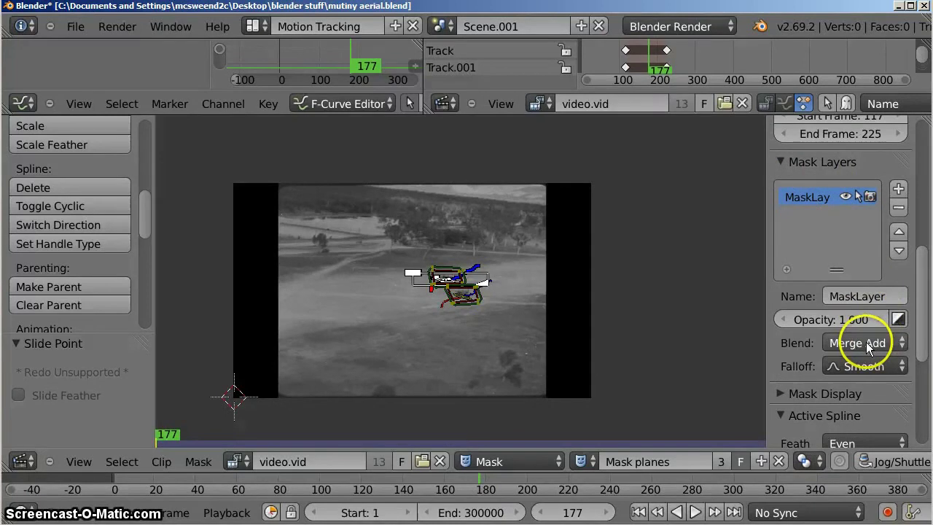
{"action": "left_click", "coordinate": [894, 344]}
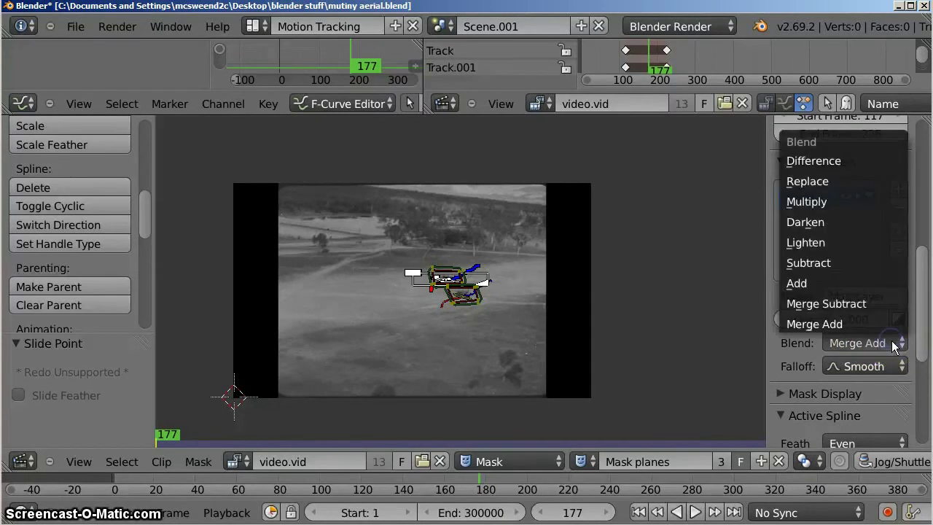
{"action": "left_click", "coordinate": [797, 343]}
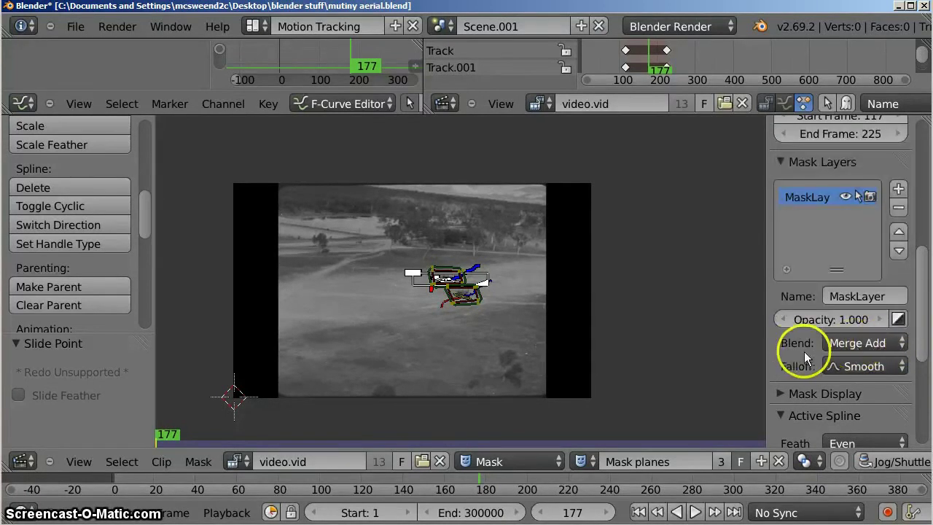
{"action": "scroll", "coordinate": [517, 299], "scroll_direction": "up", "scroll_amount": 4}
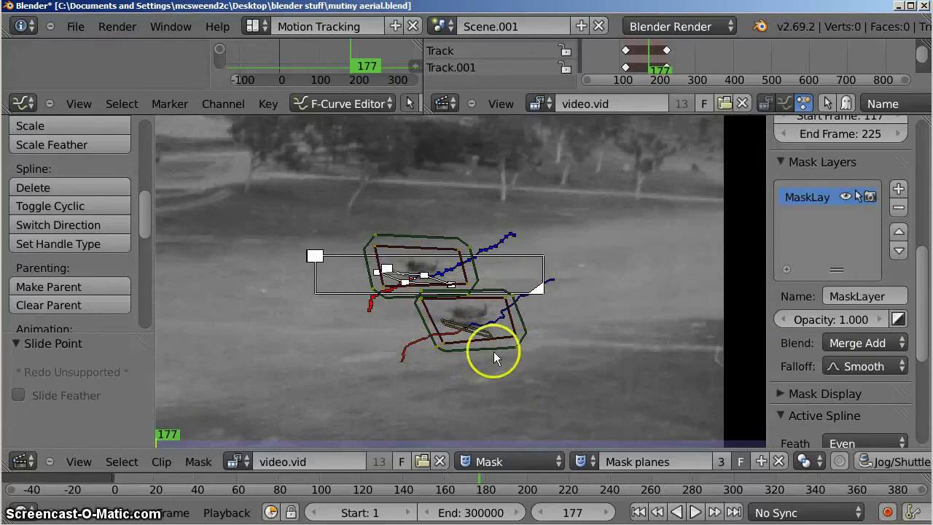
Switch to the Compositing layout and maximize the node editor with the mask and clip nodes in view.
{"action": "left_click", "coordinate": [262, 28]}
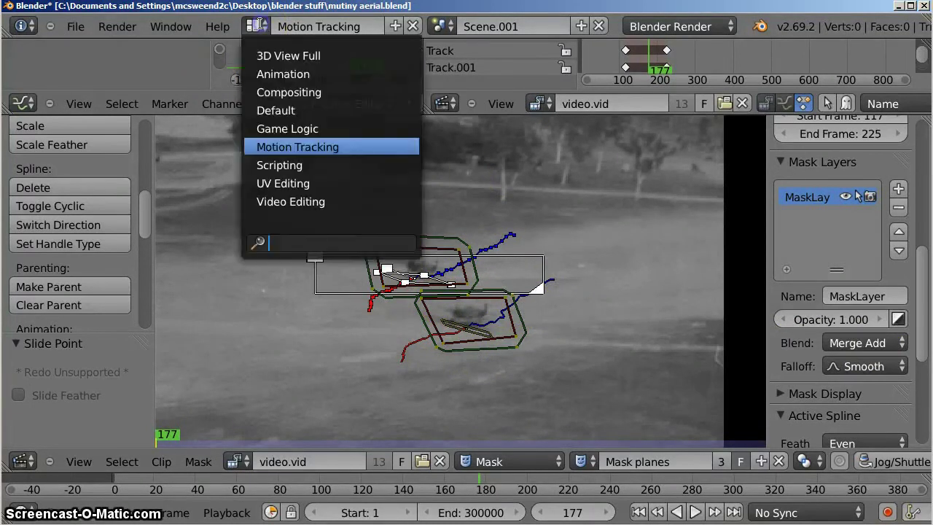
{"action": "left_click", "coordinate": [264, 92]}
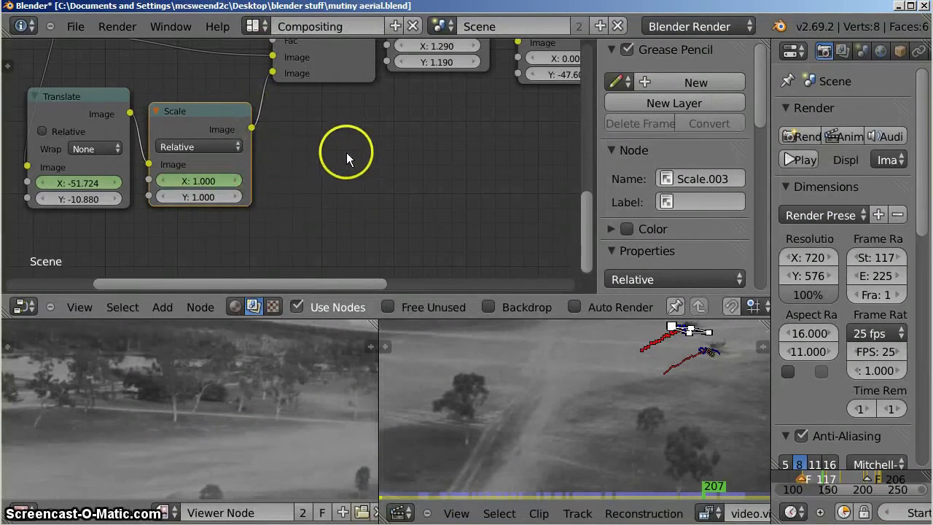
{"action": "key", "text": "ctrl+Up"}
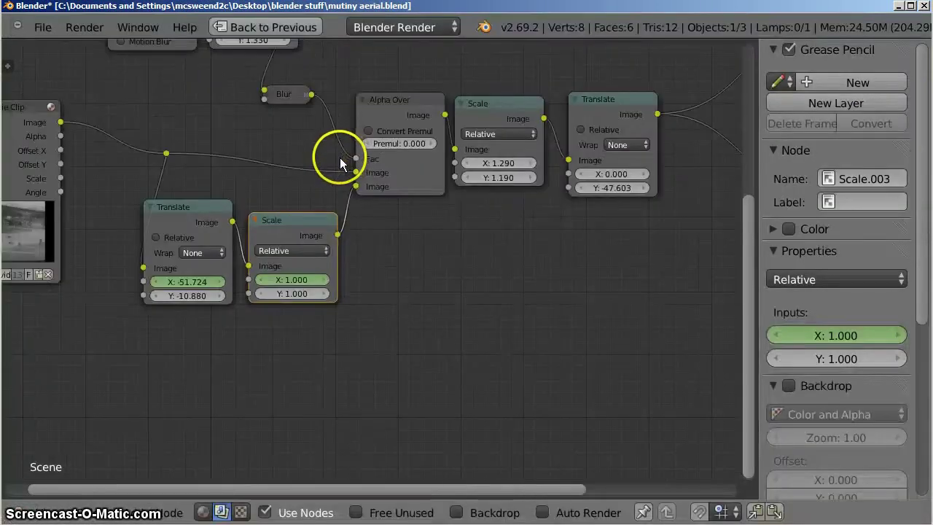
{"action": "scroll", "coordinate": [340, 157], "scroll_direction": "down", "scroll_amount": 3}
{"action": "middle_click_drag", "start_coordinate": [230, 118], "coordinate": [338, 235]}
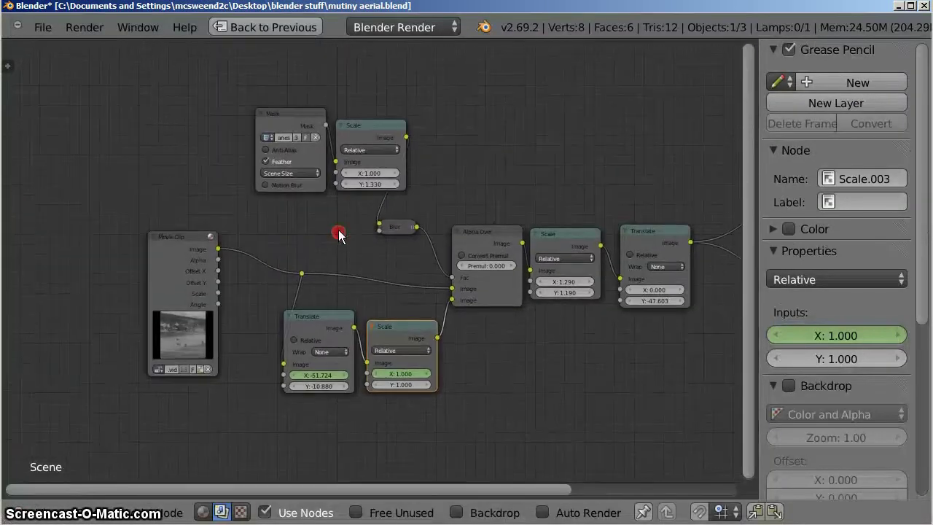
Collapse the Scale node that follows the Mask node, and select the Movie Clip node to inspect its thumbnail.
{"action": "left_click", "coordinate": [340, 124]}
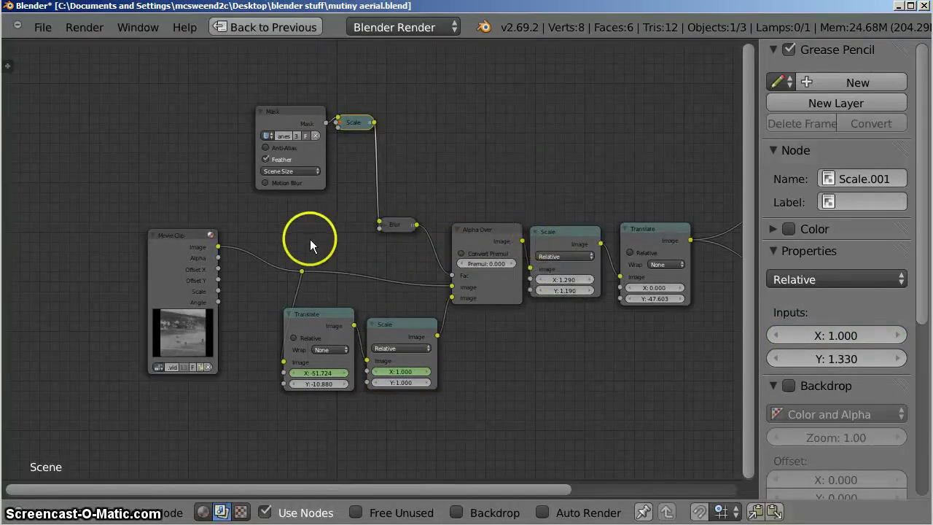
{"action": "scroll", "coordinate": [310, 245], "scroll_direction": "up", "scroll_amount": 2}
{"action": "left_click", "coordinate": [106, 226]}
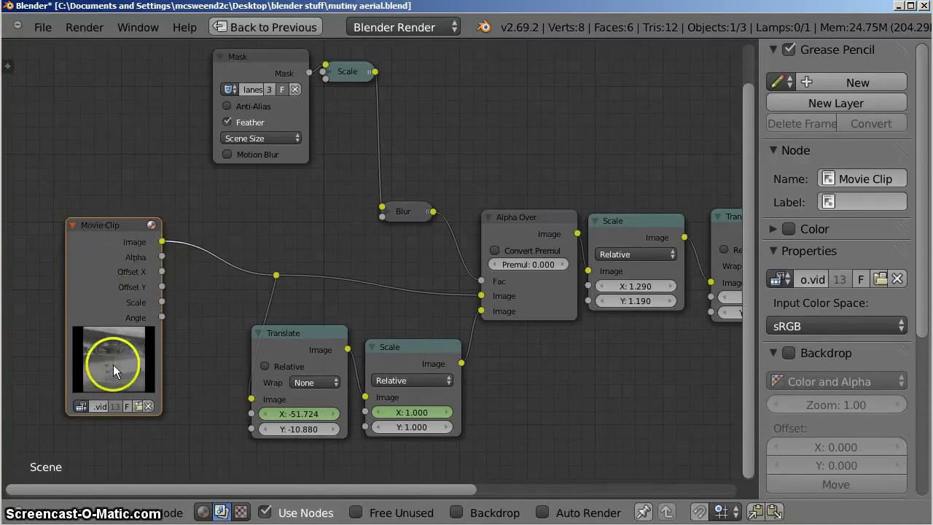
{"action": "scroll", "coordinate": [113, 364], "scroll_direction": "up", "scroll_amount": 4}
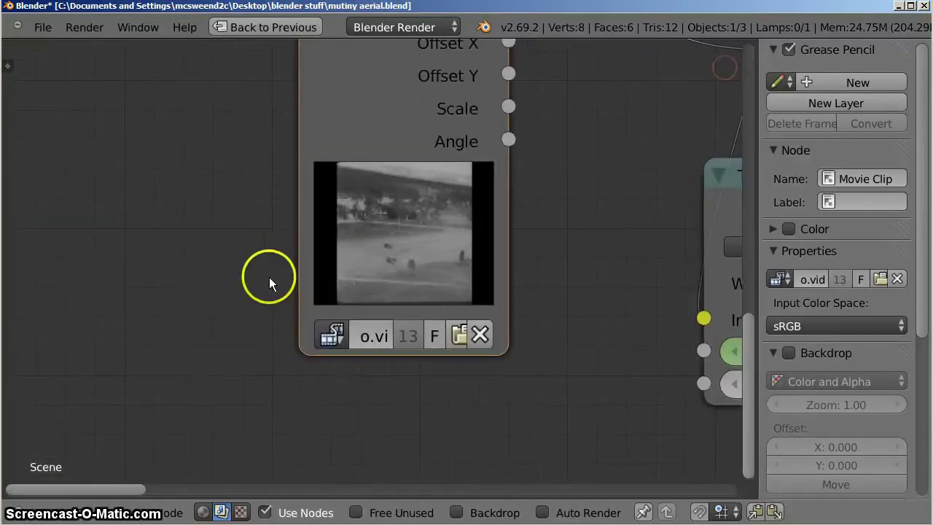
{"action": "scroll", "coordinate": [392, 255], "scroll_direction": "up", "scroll_amount": 2}
{"action": "scroll", "coordinate": [483, 210], "scroll_direction": "down", "scroll_amount": 5}
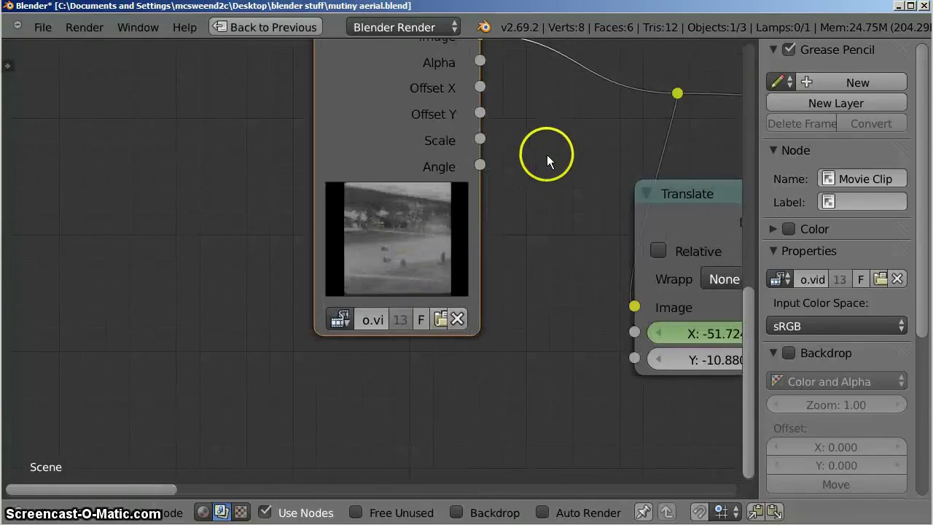
{"action": "middle_click_drag", "start_coordinate": [371, 232], "coordinate": [306, 285]}
Enable the node editor's backdrop and show the Movie Clip node's output in it.
{"action": "left_click", "coordinate": [272, 86]}
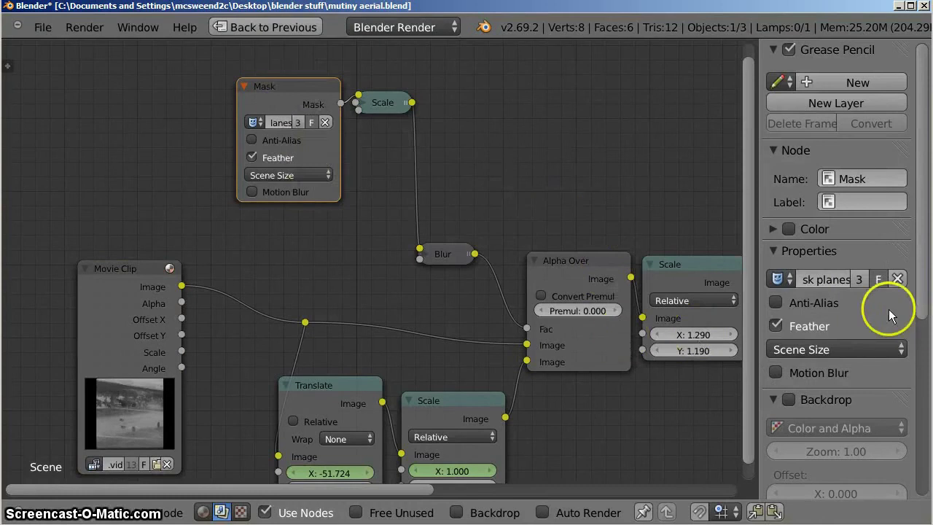
{"action": "scroll", "coordinate": [860, 306], "scroll_direction": "down", "scroll_amount": 8}
{"action": "scroll", "coordinate": [817, 262], "scroll_direction": "up", "scroll_amount": 2}
{"action": "left_click", "coordinate": [789, 195]}
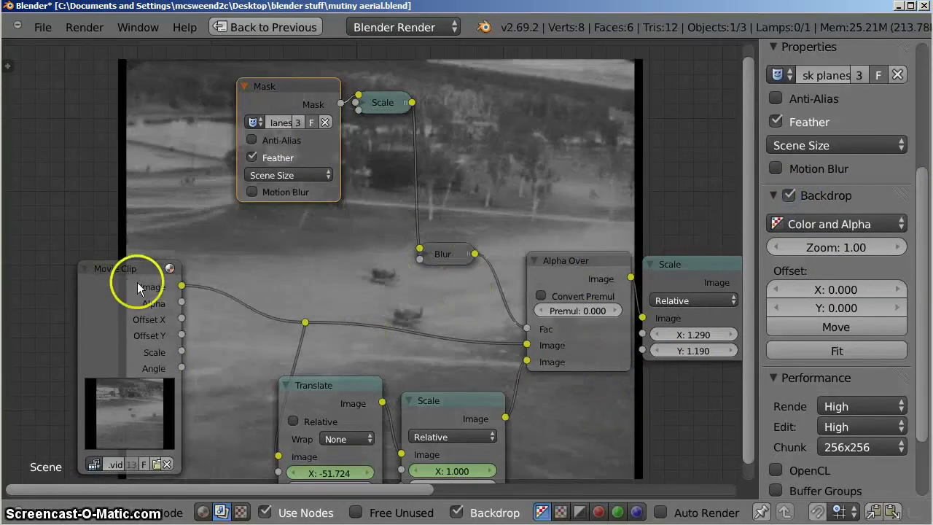
{"action": "left_click", "coordinate": [116, 271], "text": "ctrl+shift"}
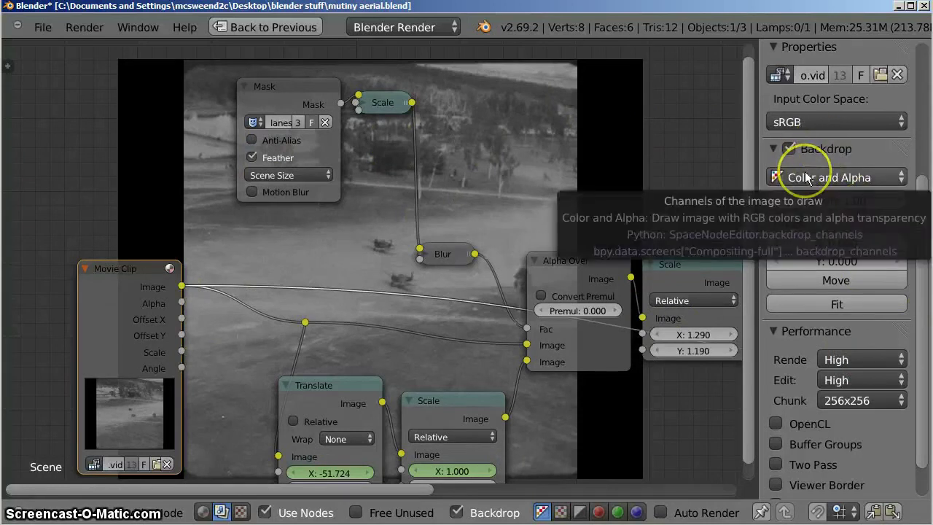
Adjust the backdrop to a zoom of 1.05 with an offset of X 30.962 and Y 14.639.
{"action": "left_click", "coordinate": [845, 203]}
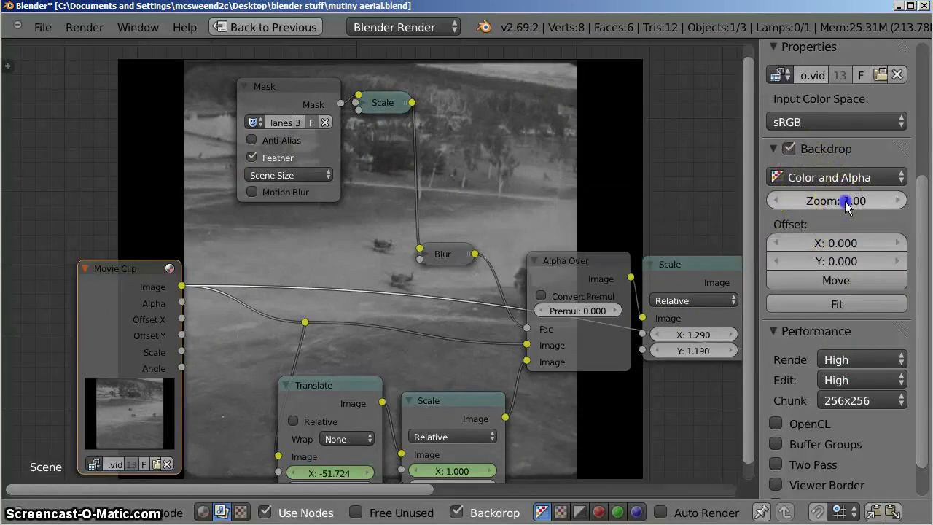
{"action": "left_click_drag", "start_coordinate": [845, 202], "coordinate": [829, 203]}
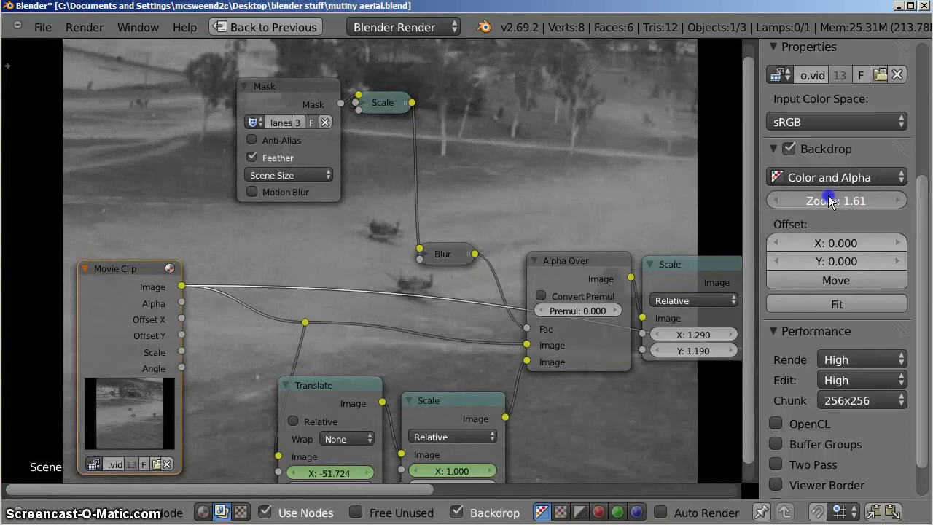
{"action": "mouse_move", "coordinate": [835, 255]}
{"action": "left_mouse_down"}
{"action": "mouse_move", "coordinate": [797, 251]}
{"action": "mouse_move", "coordinate": [895, 249]}
{"action": "mouse_move", "coordinate": [823, 245]}
{"action": "mouse_move", "coordinate": [845, 248]}
{"action": "left_mouse_up"}
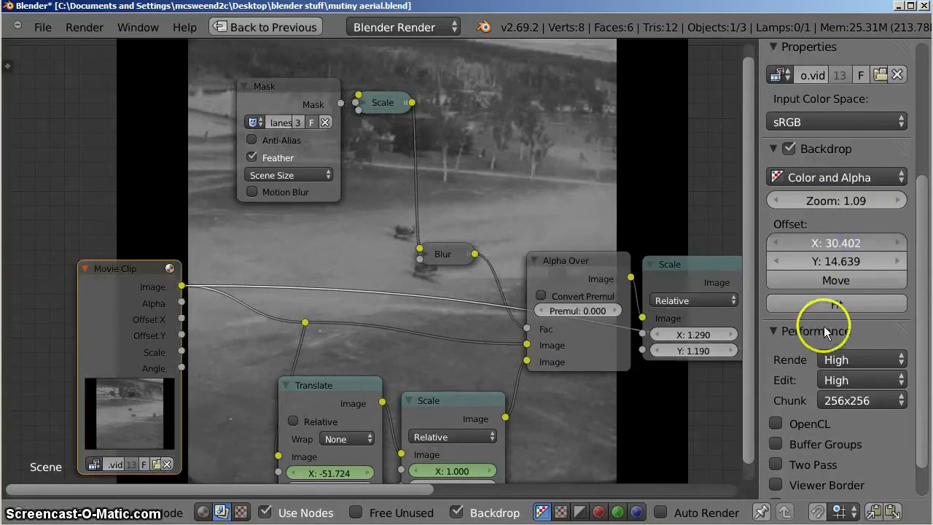
{"action": "scroll", "coordinate": [485, 210], "scroll_direction": "down", "scroll_amount": 1}
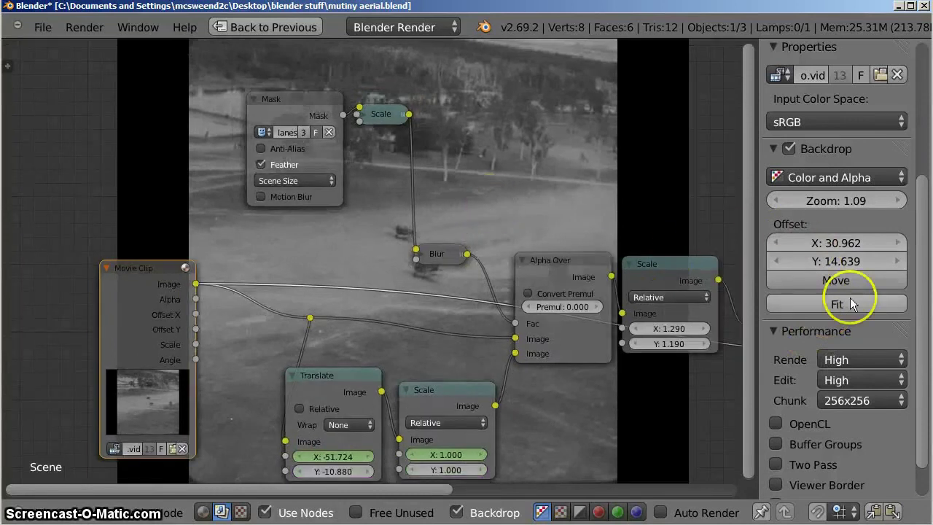
{"action": "left_click_drag", "start_coordinate": [895, 199], "coordinate": [700, 198]}
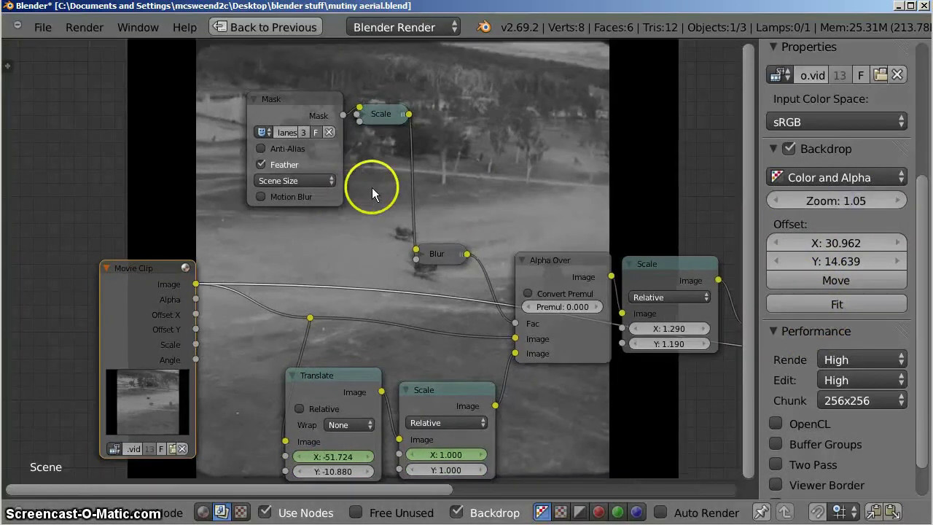
Preview the Mask node's output in the backdrop, followed by the softened mask from the Blur node.
{"action": "left_click", "coordinate": [294, 106], "text": "ctrl+shift"}
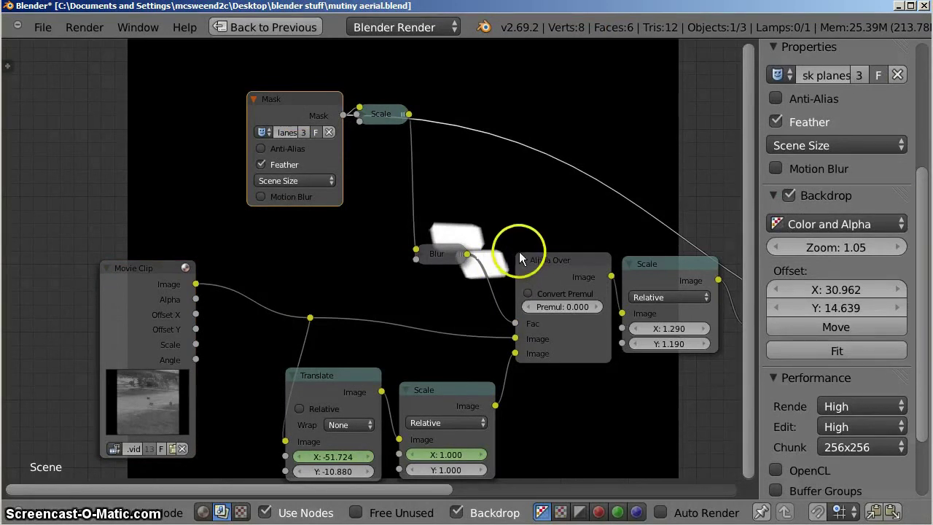
{"action": "mouse_move", "coordinate": [483, 226]}
{"action": "middle_mouse_down", "text": "ctrl"}
{"action": "mouse_move", "coordinate": [523, 234]}
{"action": "mouse_move", "coordinate": [489, 231]}
{"action": "middle_mouse_up", "text": "ctrl"}
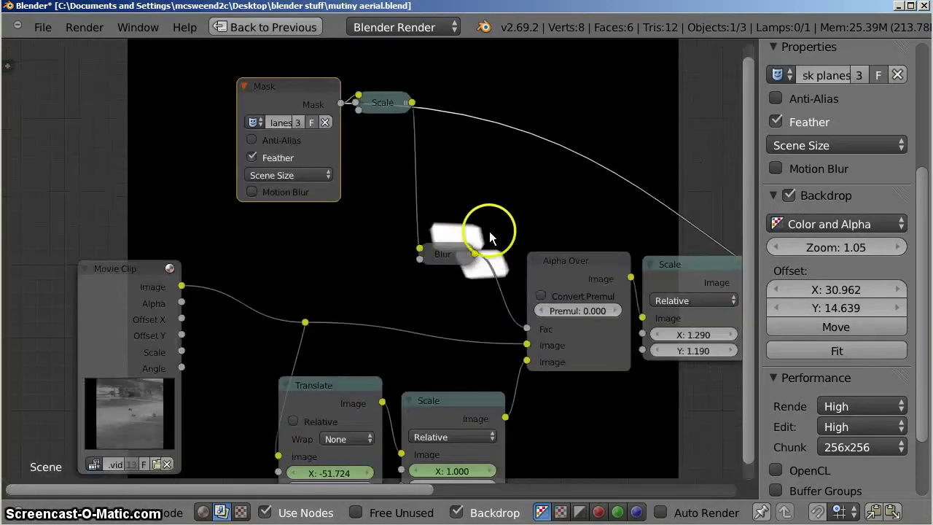
{"action": "middle_click_drag", "start_coordinate": [502, 195], "coordinate": [449, 275]}
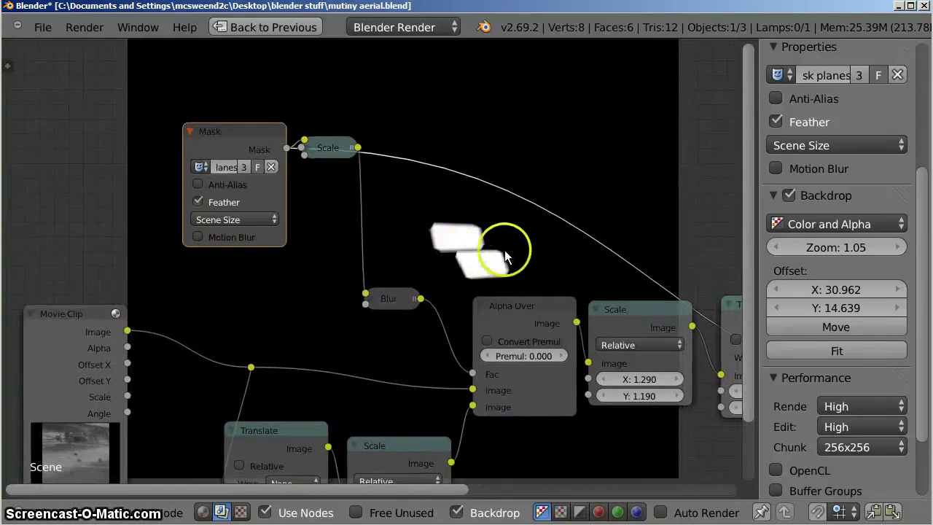
{"action": "left_click", "coordinate": [393, 301]}
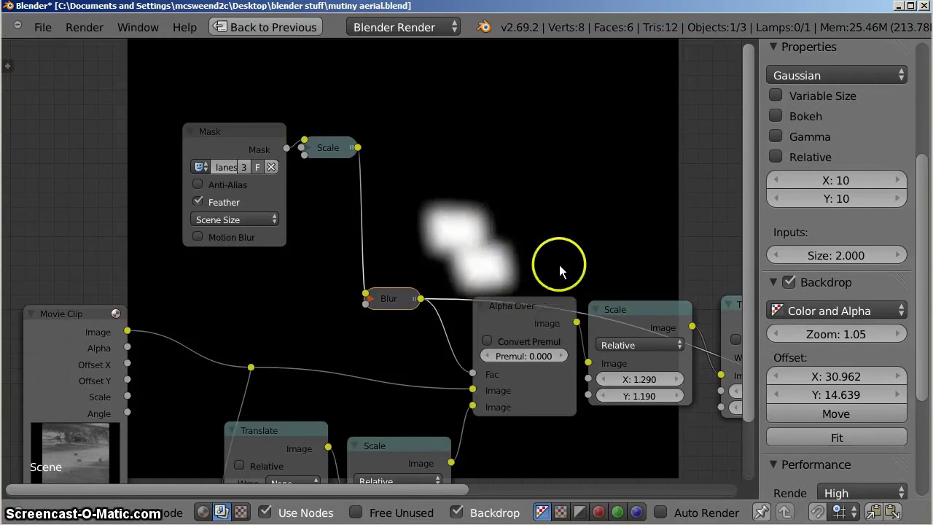
Preview the Movie Clip node's original image in the backdrop.
{"action": "middle_click_drag", "start_coordinate": [561, 249], "coordinate": [568, 115]}
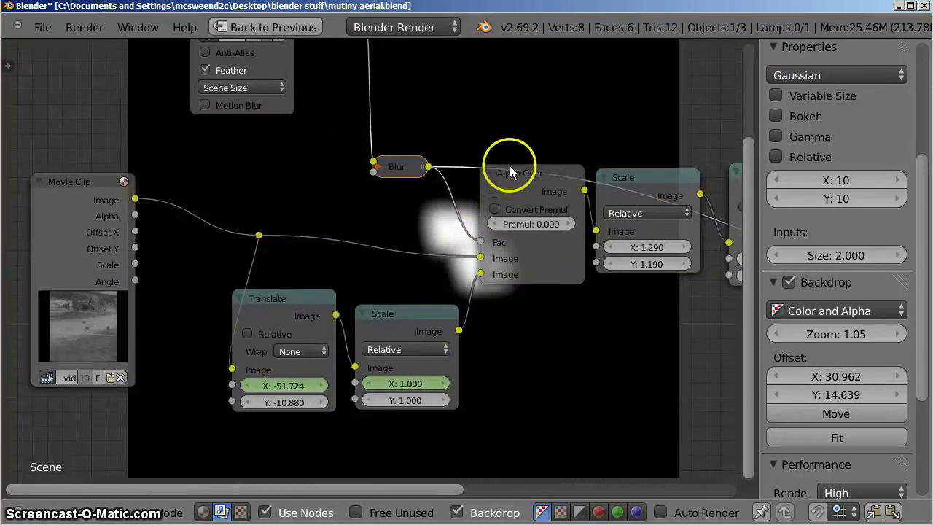
{"action": "left_click", "coordinate": [88, 188], "text": "ctrl+shift"}
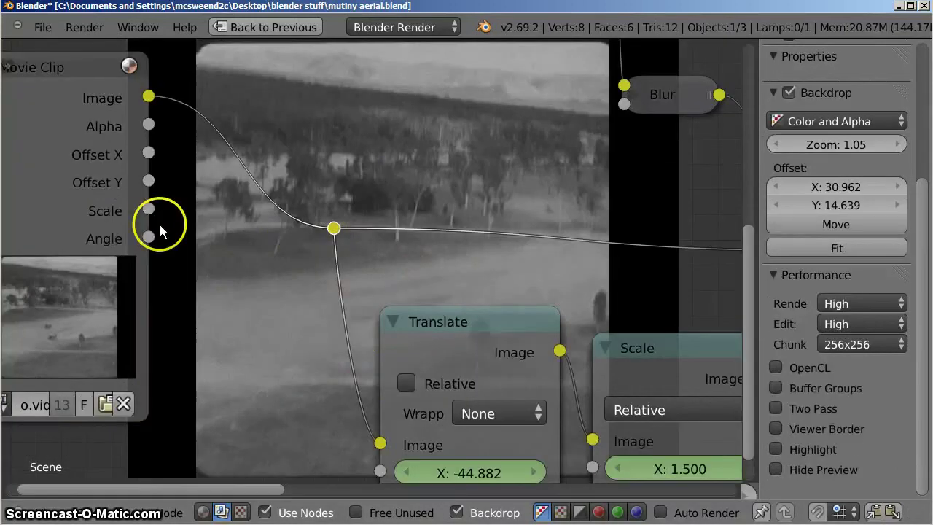
{"action": "middle_click_drag", "start_coordinate": [401, 250], "coordinate": [500, 293]}
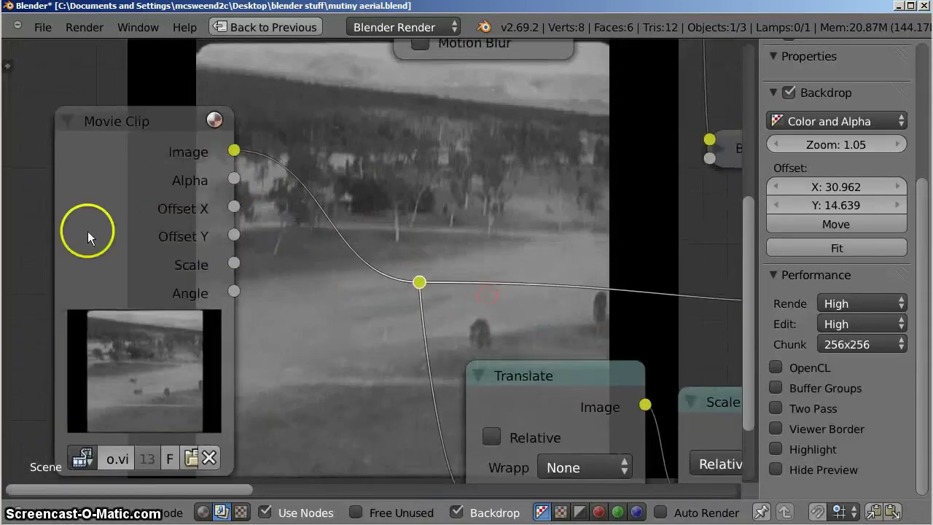
{"action": "left_click", "coordinate": [132, 139]}
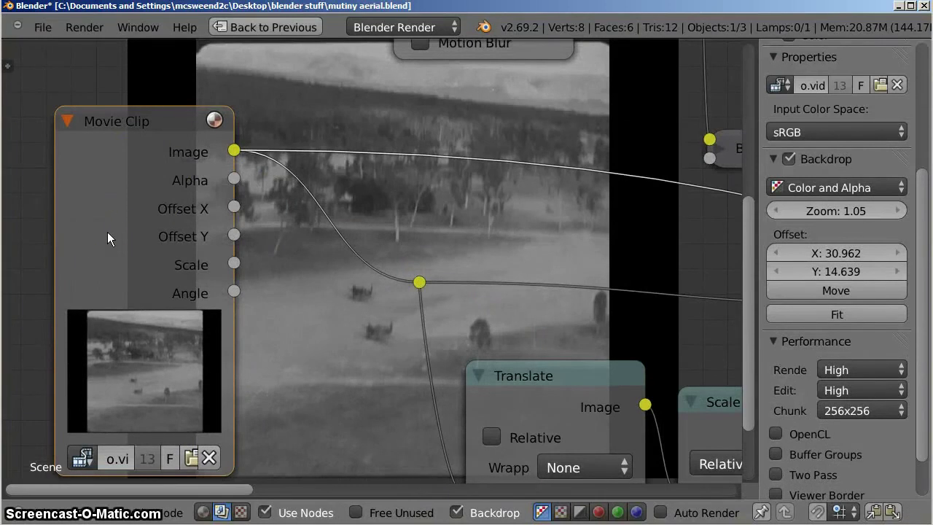
{"action": "left_click", "coordinate": [244, 363]}
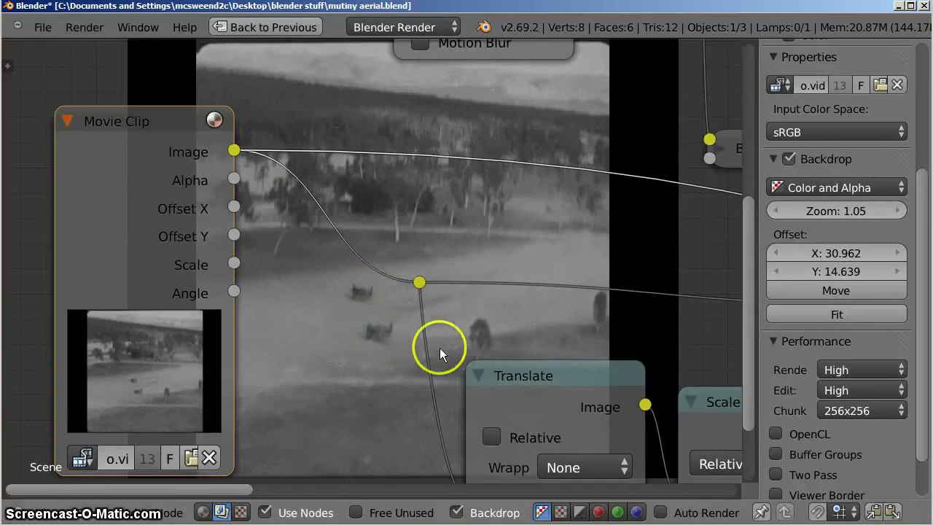
{"action": "middle_click_drag", "start_coordinate": [410, 256], "coordinate": [297, 212]}
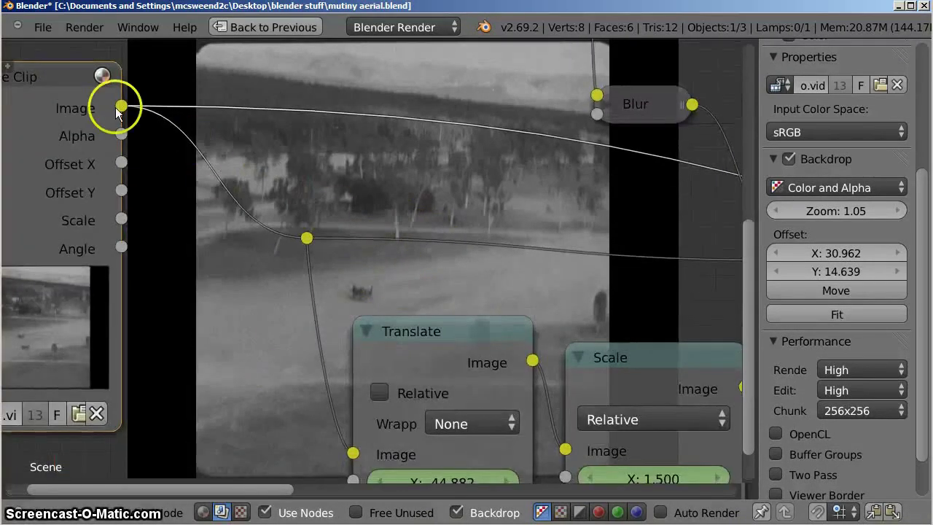
Trace the clip image from the Movie Clip node through the reroute point to the Translate and Alpha Over nodes.
{"action": "left_click", "coordinate": [306, 239]}
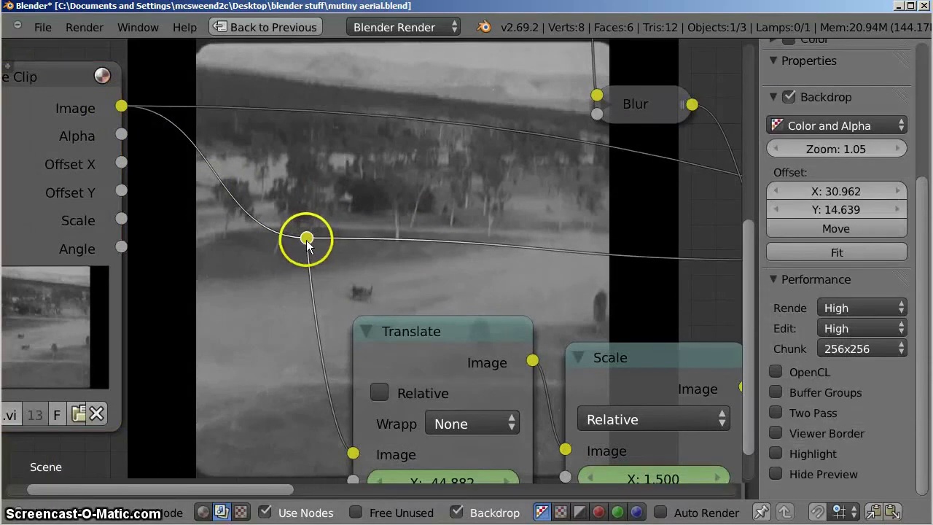
{"action": "left_click", "coordinate": [72, 99]}
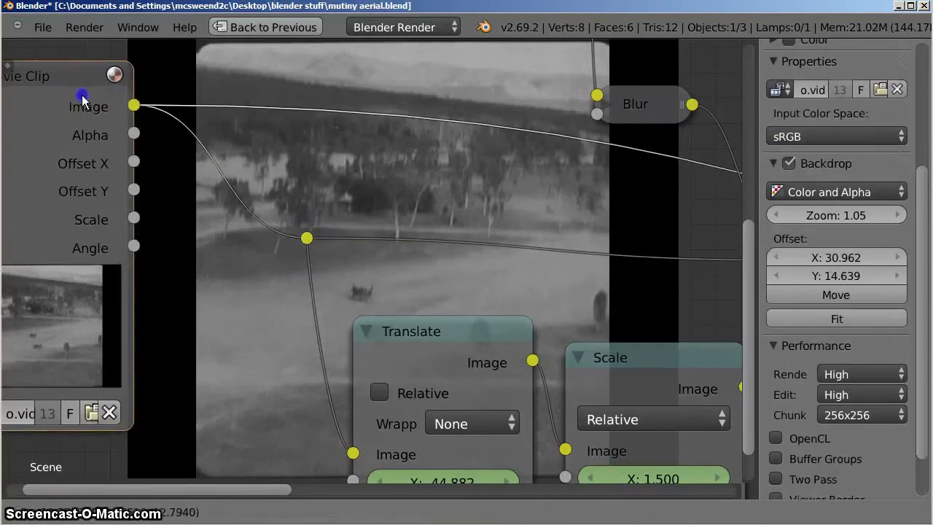
{"action": "middle_click_drag", "start_coordinate": [315, 201], "coordinate": [209, 152]}
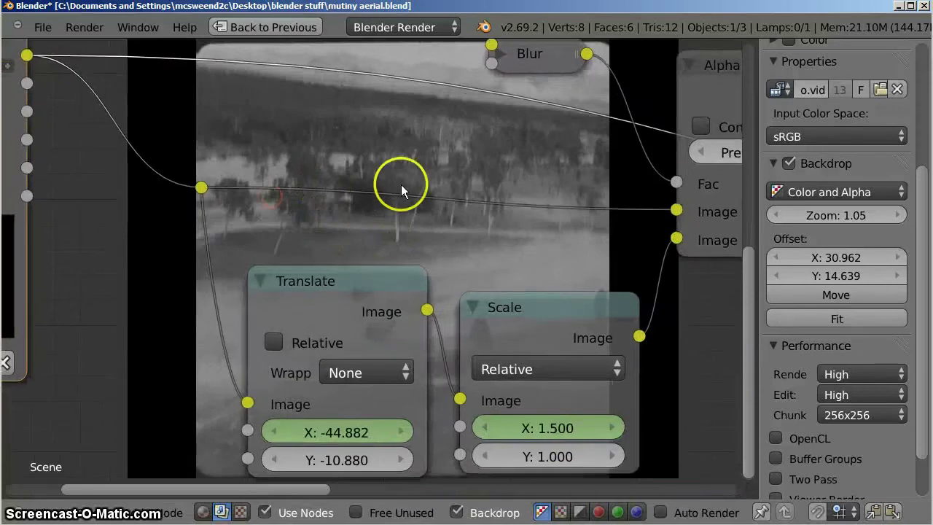
{"action": "scroll", "coordinate": [401, 184], "scroll_direction": "down", "scroll_amount": 1}
{"action": "right_click", "coordinate": [716, 104]}
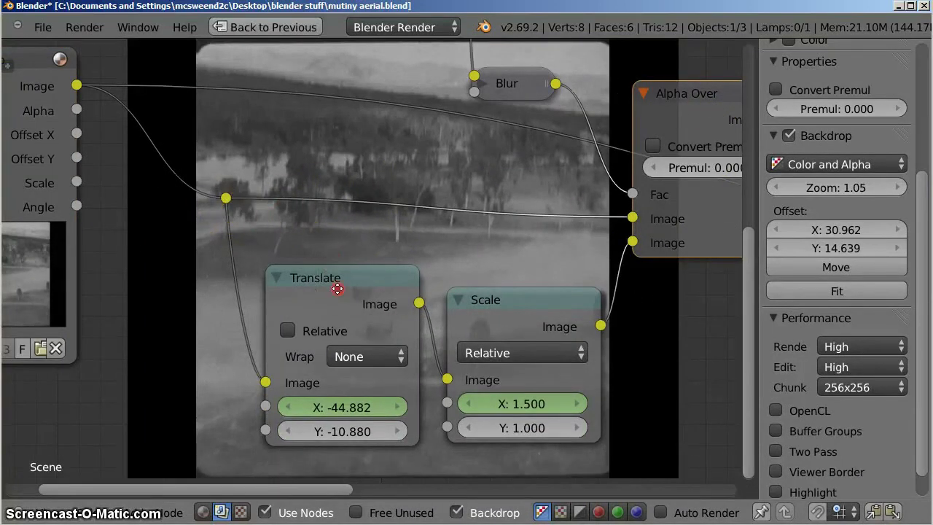
Preview the output of the Translate node that precedes the Alpha Over node to see the shifted footage.
{"action": "right_click", "coordinate": [345, 339]}
{"action": "middle_click_drag", "start_coordinate": [340, 283], "coordinate": [366, 335]}
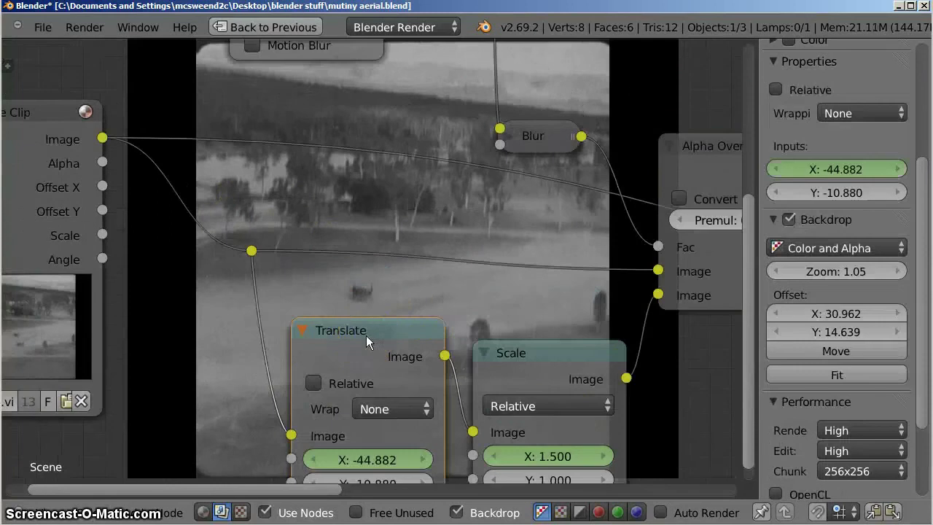
{"action": "left_click", "coordinate": [370, 347], "text": "ctrl+shift"}
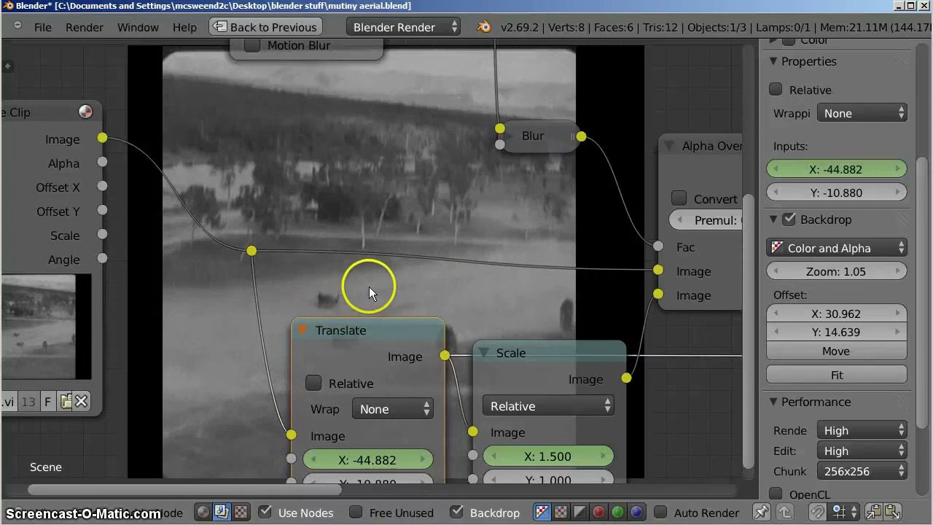
{"action": "middle_click_drag", "start_coordinate": [588, 364], "coordinate": [459, 356]}
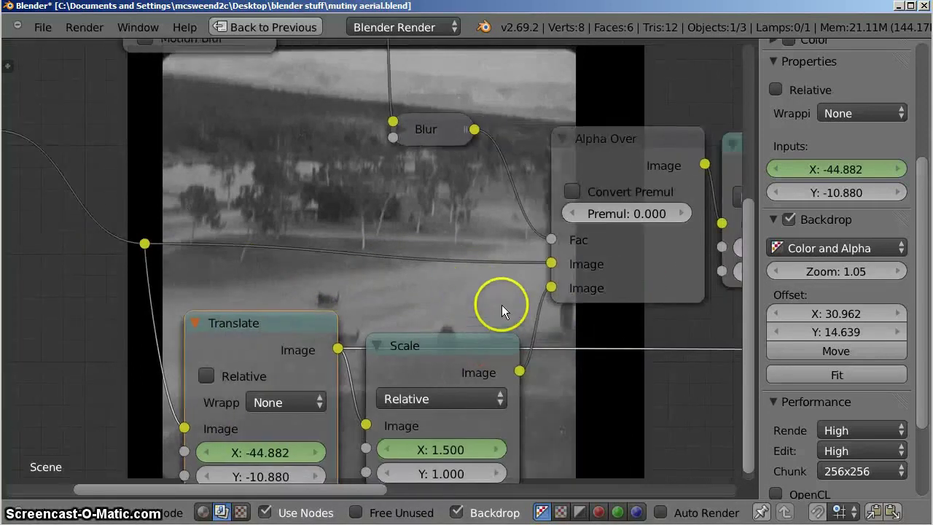
{"action": "left_click", "coordinate": [354, 328]}
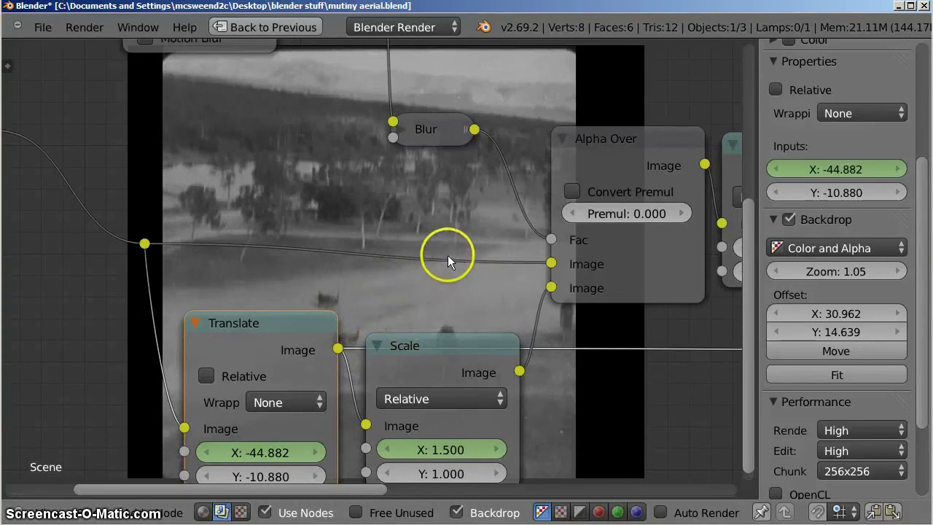
{"action": "right_click", "coordinate": [428, 173]}
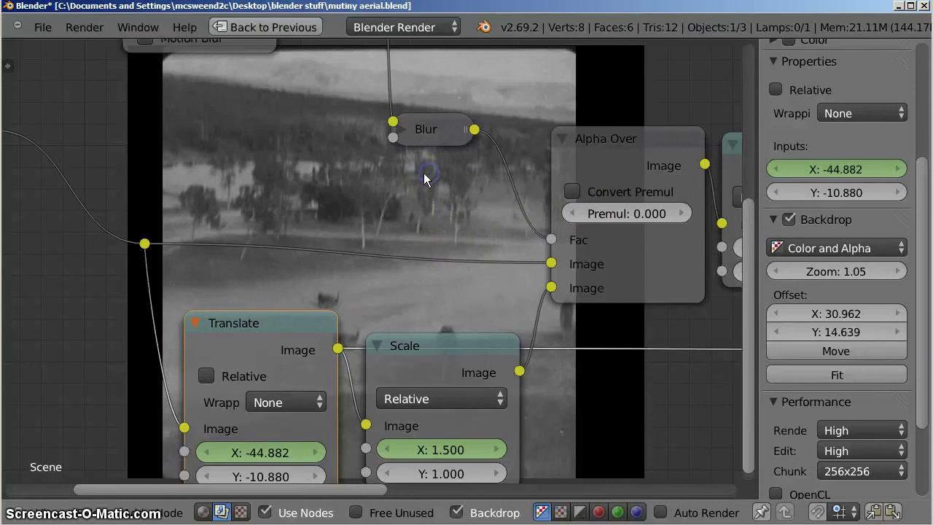
Preview the Alpha Over node's composite and the output of the final Translate node in the backdrop.
{"action": "middle_click_drag", "start_coordinate": [231, 74], "coordinate": [206, 131]}
{"action": "middle_click_drag", "start_coordinate": [219, 93], "coordinate": [141, 140]}
{"action": "right_click", "coordinate": [351, 271]}
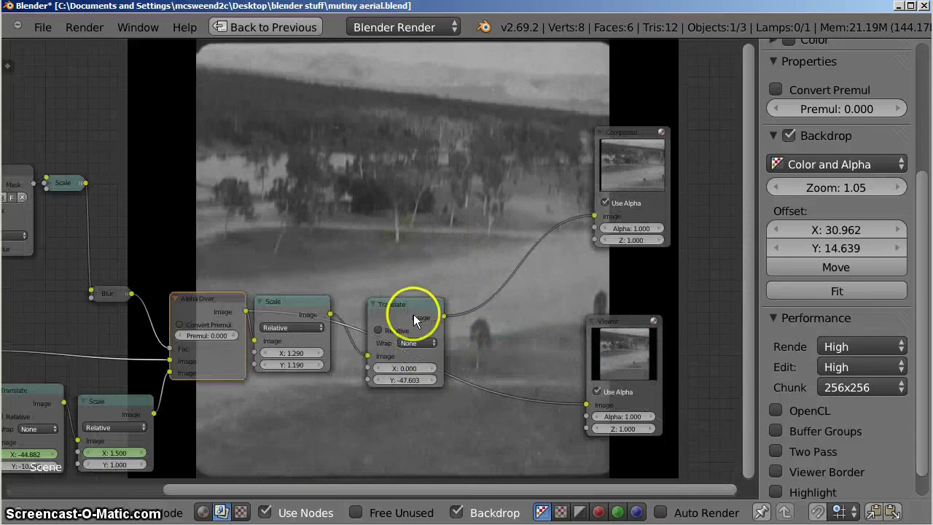
{"action": "left_click", "coordinate": [420, 315]}
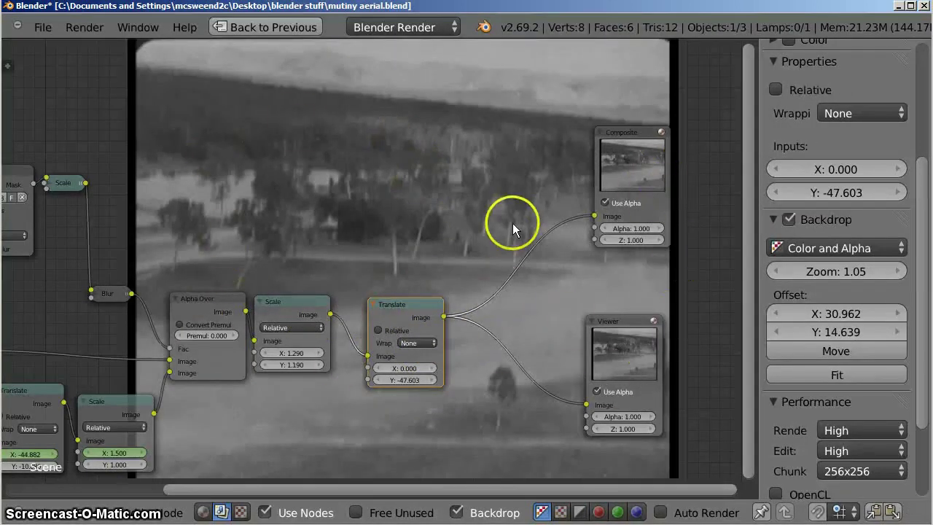
{"action": "scroll", "coordinate": [513, 224], "scroll_direction": "down", "scroll_amount": 1}
{"action": "middle_click_drag", "start_coordinate": [513, 224], "coordinate": [418, 306]}
{"action": "scroll", "coordinate": [418, 305], "scroll_direction": "down", "scroll_amount": 1}
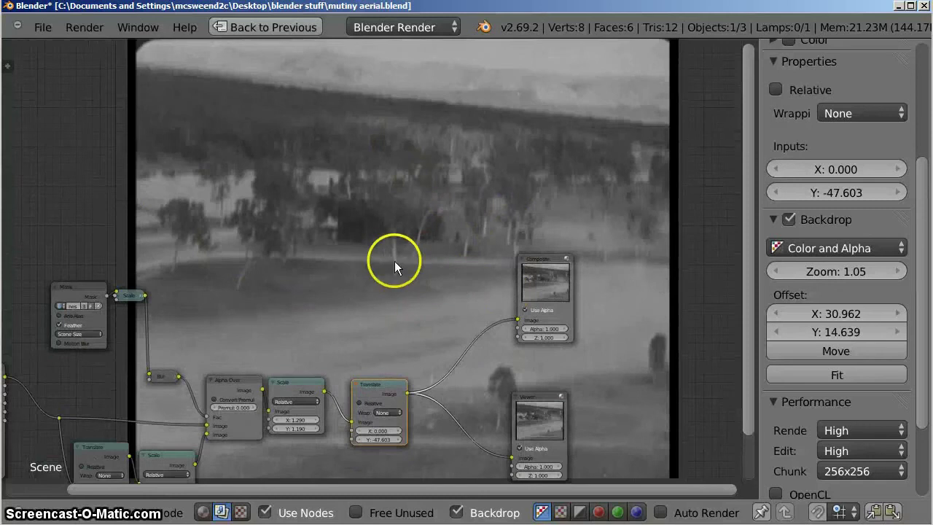
{"action": "middle_click_drag", "start_coordinate": [394, 270], "coordinate": [396, 312]}
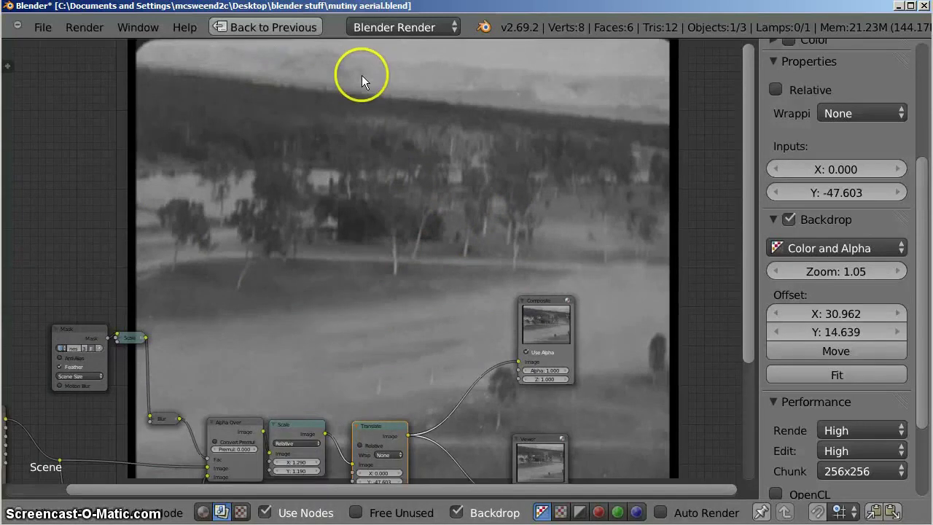
Restore the split Compositing layout, switch to the Video Editing layout, and unmute the Scene strip.
{"action": "key", "text": "ctrl+Up"}
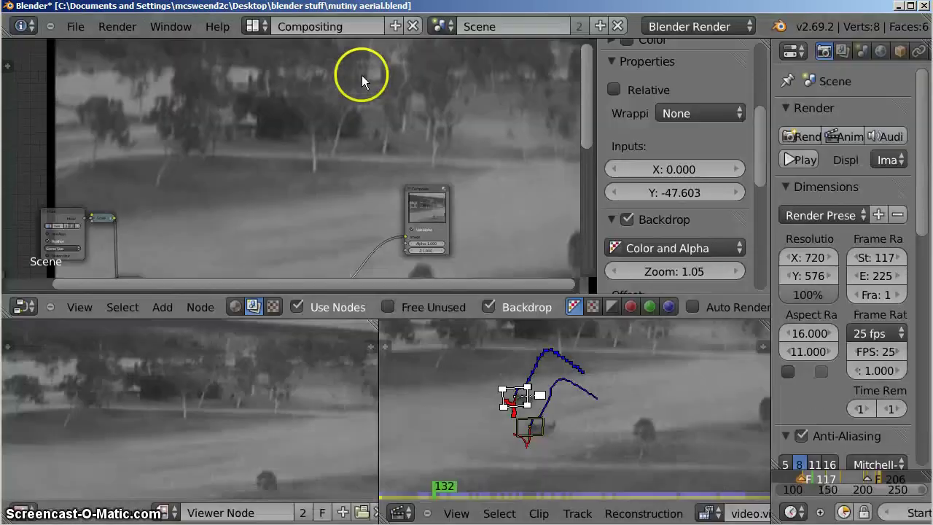
{"action": "left_click", "coordinate": [252, 26]}
{"action": "left_click", "coordinate": [328, 201]}
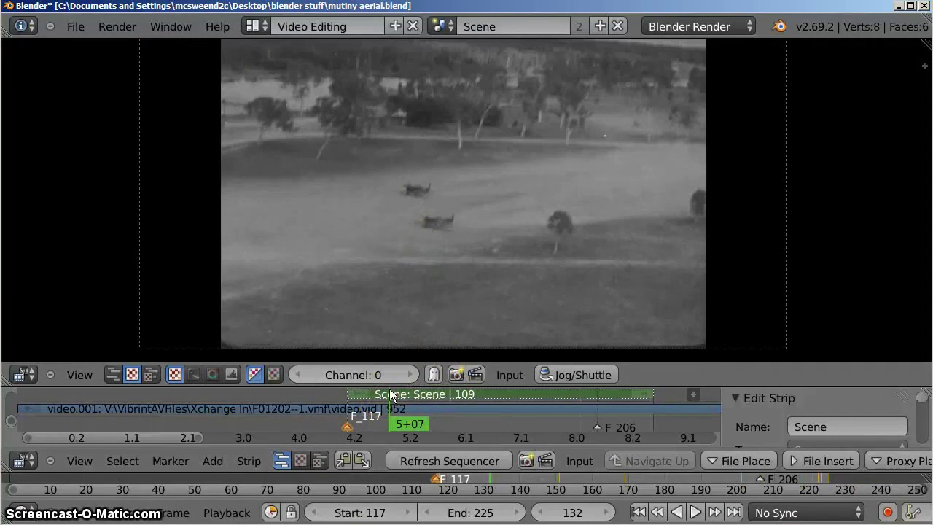
{"action": "key", "text": "alt+h"}
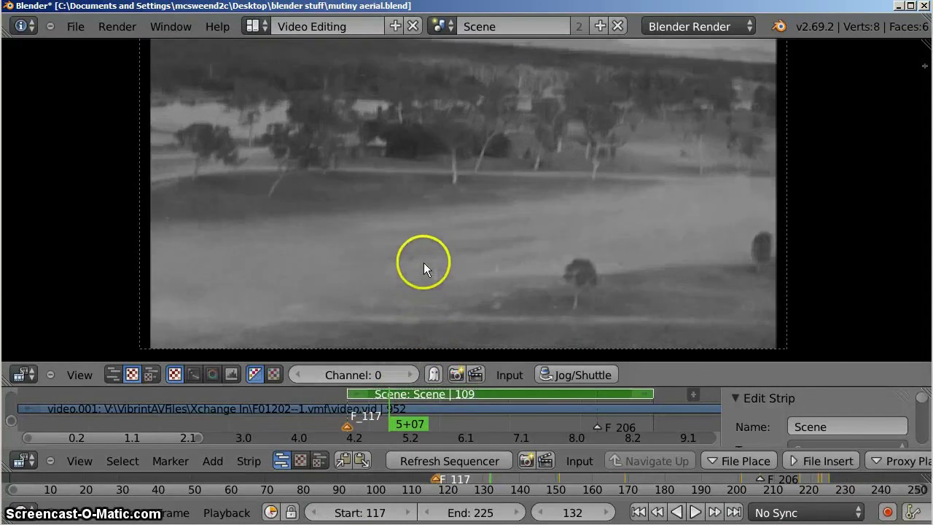
Play the composited Scene strip from frame 118 with the whole frame in view, and stop it at frame 135.
{"action": "left_click", "coordinate": [351, 409]}
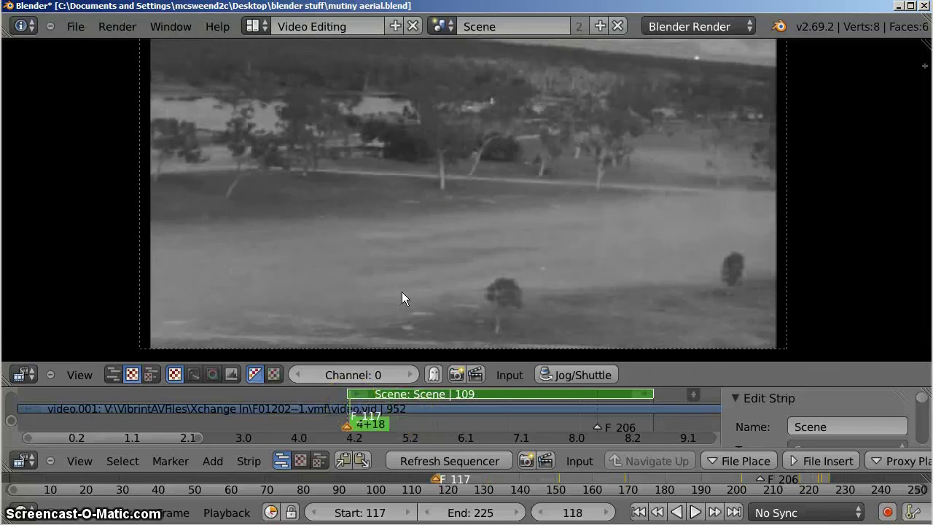
{"action": "middle_click_drag", "start_coordinate": [450, 216], "coordinate": [444, 324]}
{"action": "scroll", "coordinate": [487, 282], "scroll_direction": "down", "scroll_amount": 3}
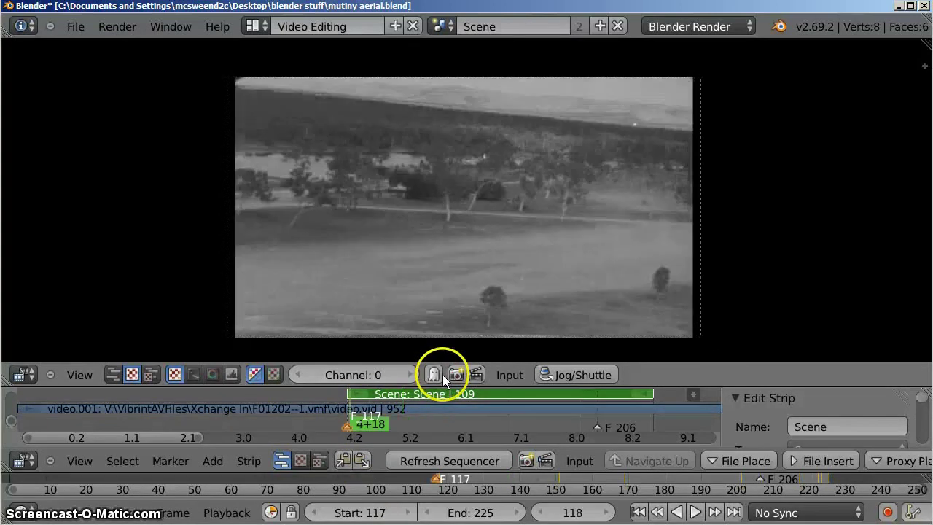
{"action": "key", "text": "alt+a"}
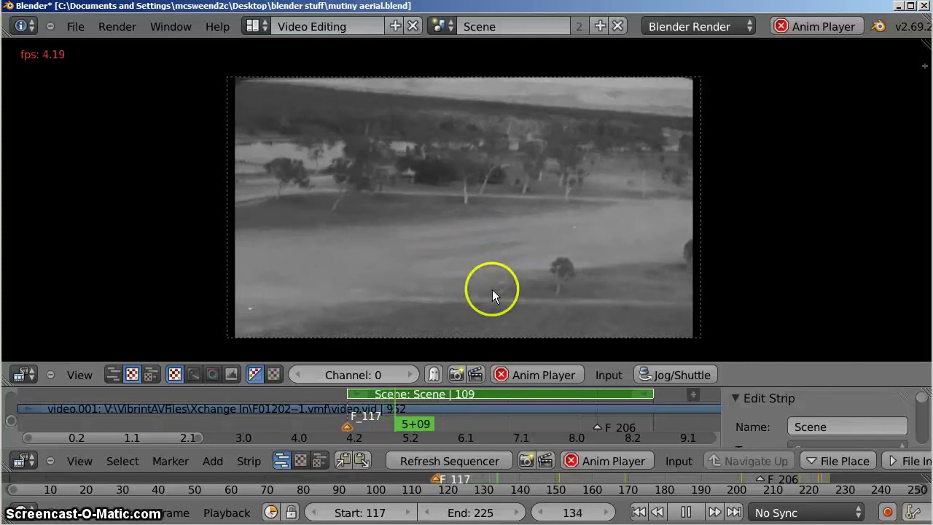
{"action": "key", "text": "alt+a"}
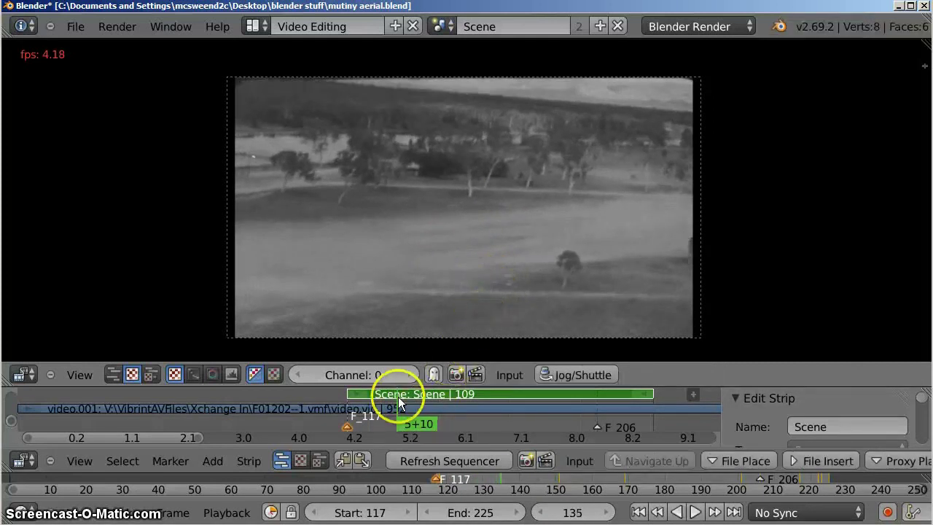
Mute and unmute the Scene strip to compare the original footage with the composite.
{"action": "key", "text": "h"}
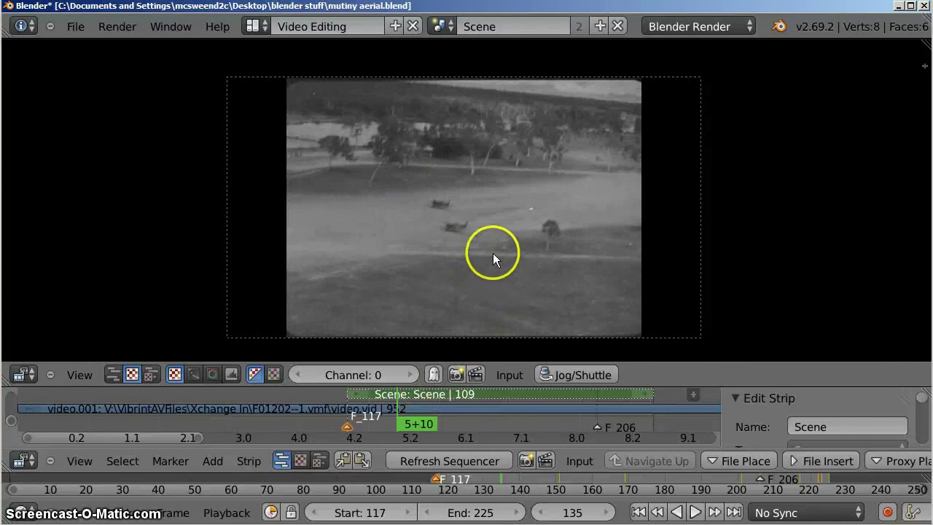
{"action": "key", "text": "alt+h"}
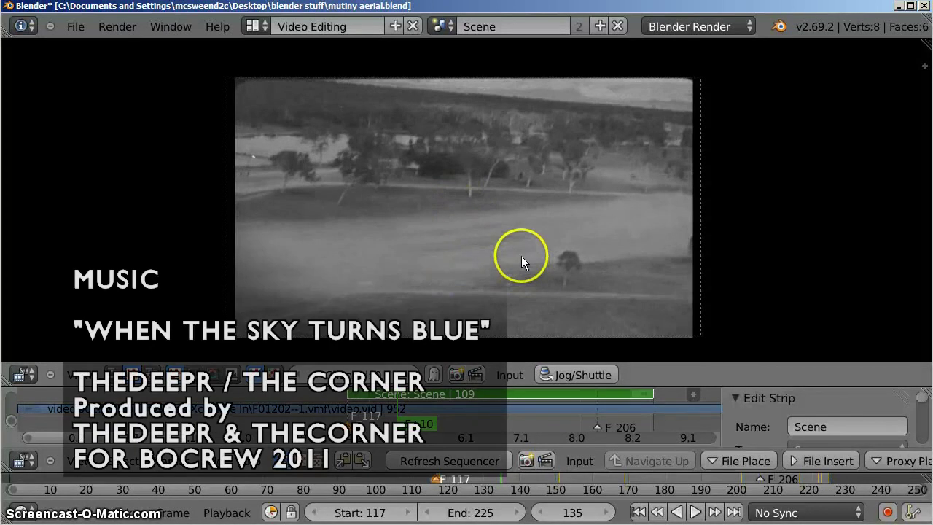